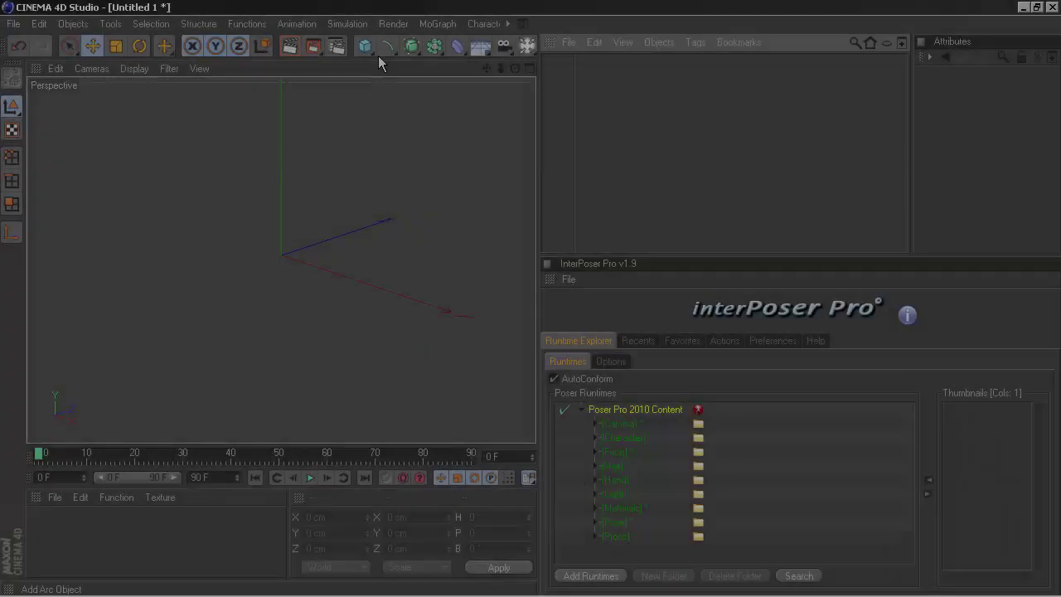
- Add two title Nulls named 'CINYDALIACLARER TOJOINT MESH EMIKYURME)', then delete them both
{"action": "left_click", "coordinate": [378, 56]}
{"action": "left_click", "coordinate": [391, 64]}
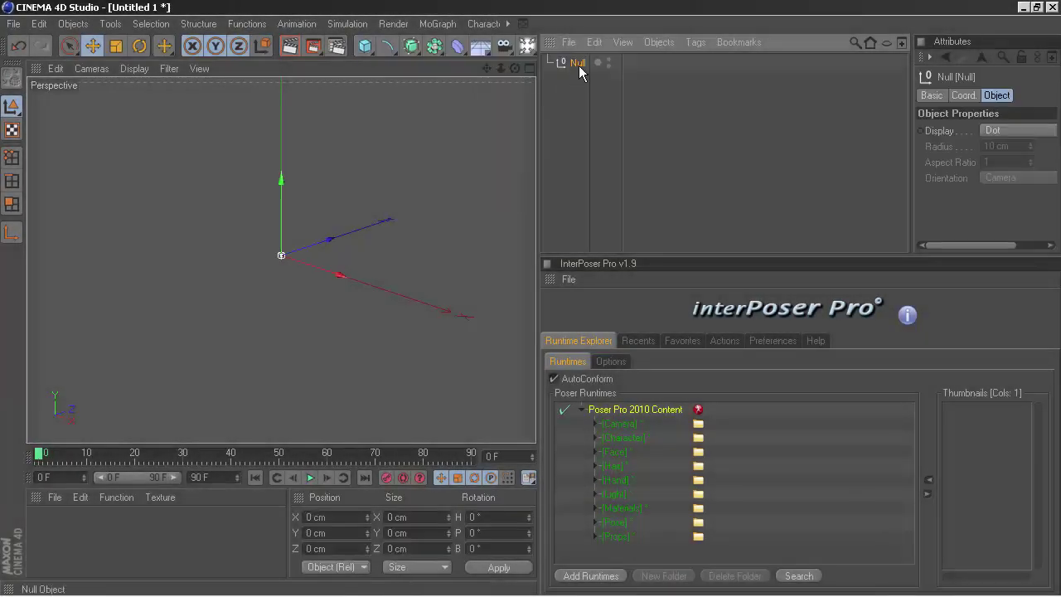
{"action": "double_click", "coordinate": [580, 63]}
{"action": "type", "text": "MERHABA"}
{"action": "left_click", "coordinate": [364, 47]}
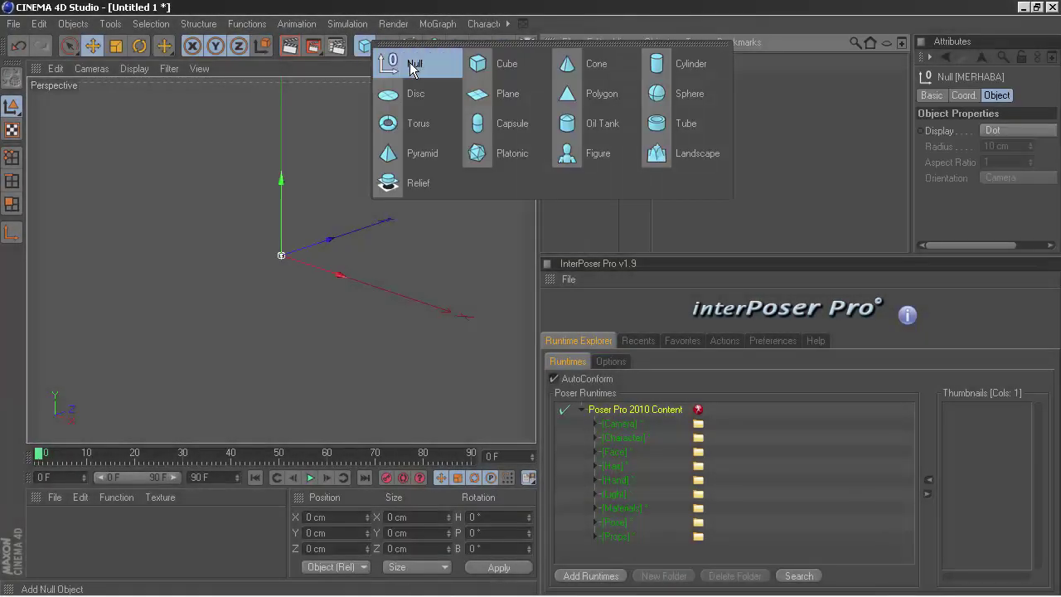
{"action": "left_click", "coordinate": [406, 62]}
{"action": "double_click", "coordinate": [580, 63]}
{"action": "type", "text": "CIN"}
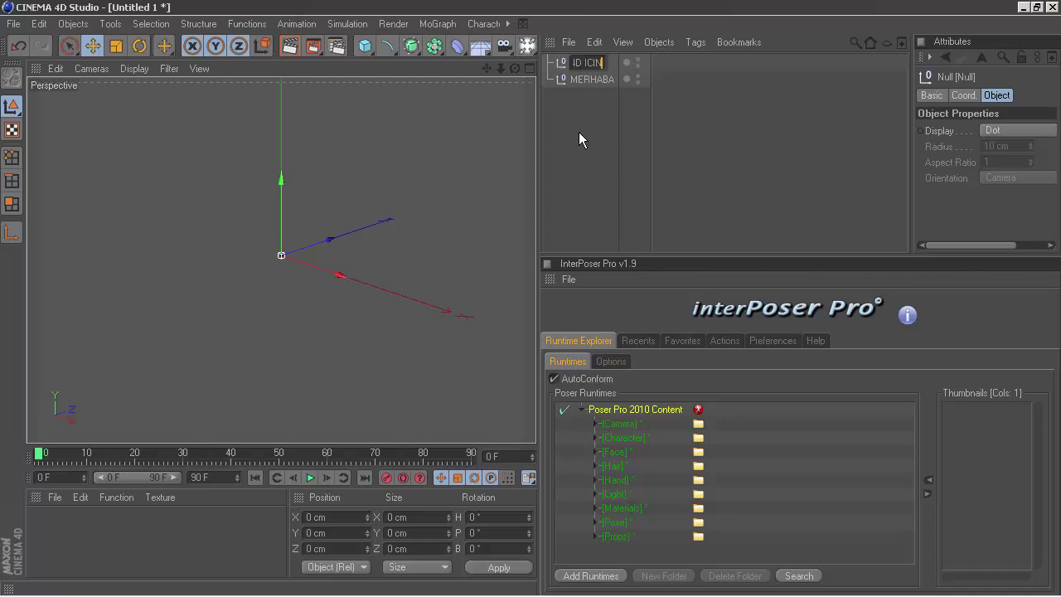
{"action": "type", "text": "YDALIAC"}
{"action": "type", "text": "LARER "}
{"action": "type", "text": "TOJOINT...("}
{"action": "type", "text": " ME"}
{"action": "type", "text": "SH EMI"}
{"action": "type", "text": "KYURM"}
{"action": "type", "text": "E)"}
{"action": "key", "text": "Return"}
{"action": "left_click_drag", "start_coordinate": [538, 135], "coordinate": [302, 135]}
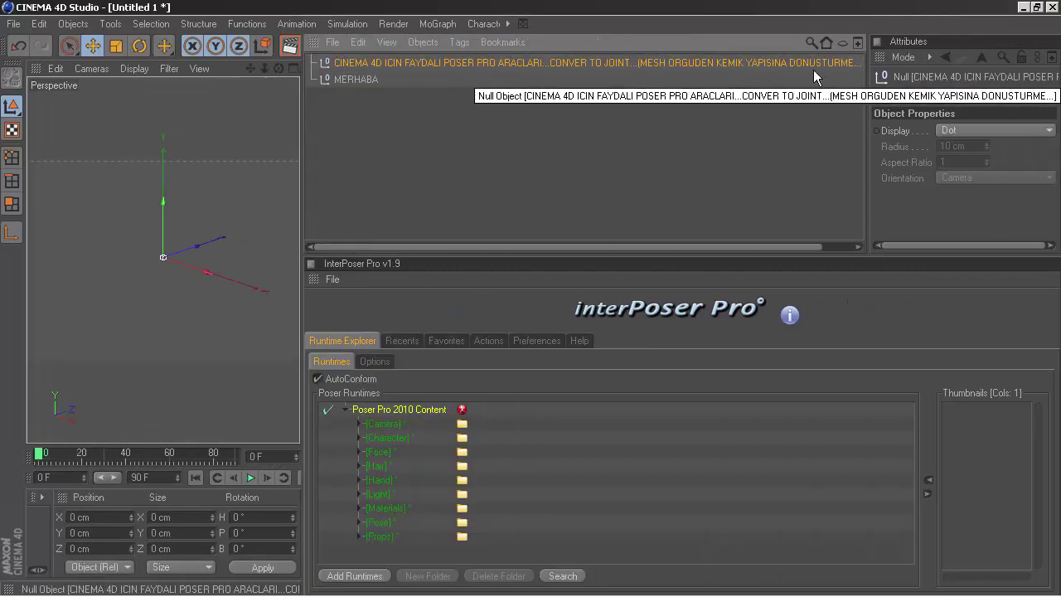
{"action": "key", "text": "Delete"}
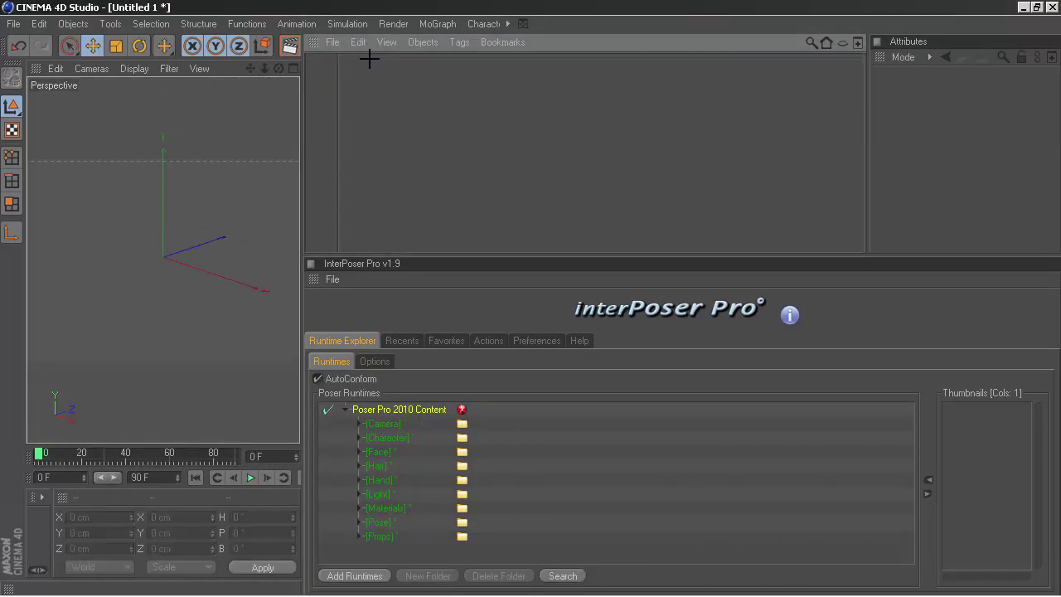
- Load the Nude Child P4 Lo Poser figure and select its whole Body bone hierarchy
{"action": "left_click_drag", "start_coordinate": [303, 127], "coordinate": [544, 150]}
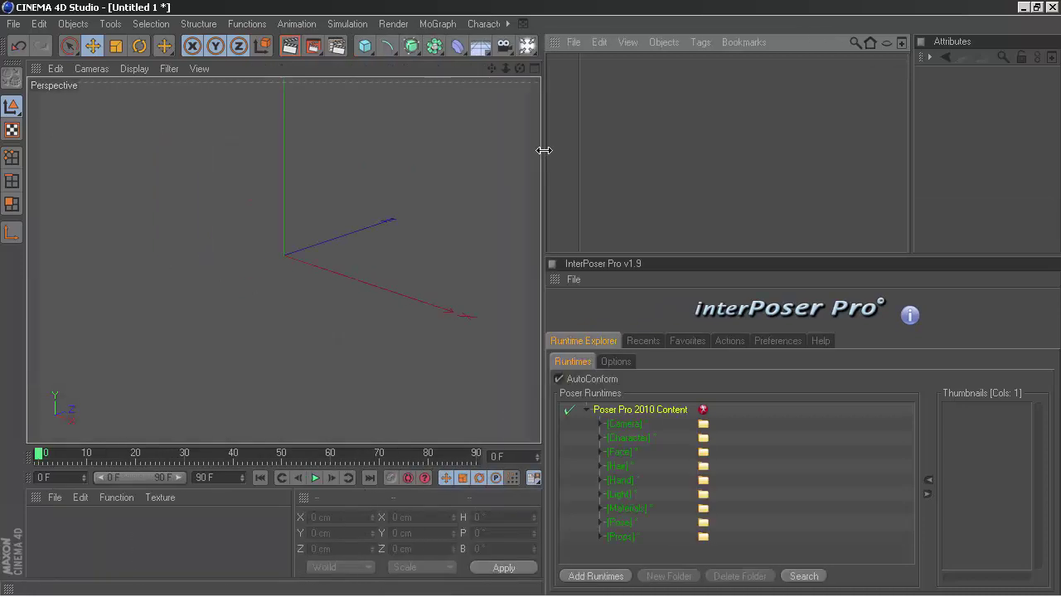
{"action": "left_click", "coordinate": [628, 439]}
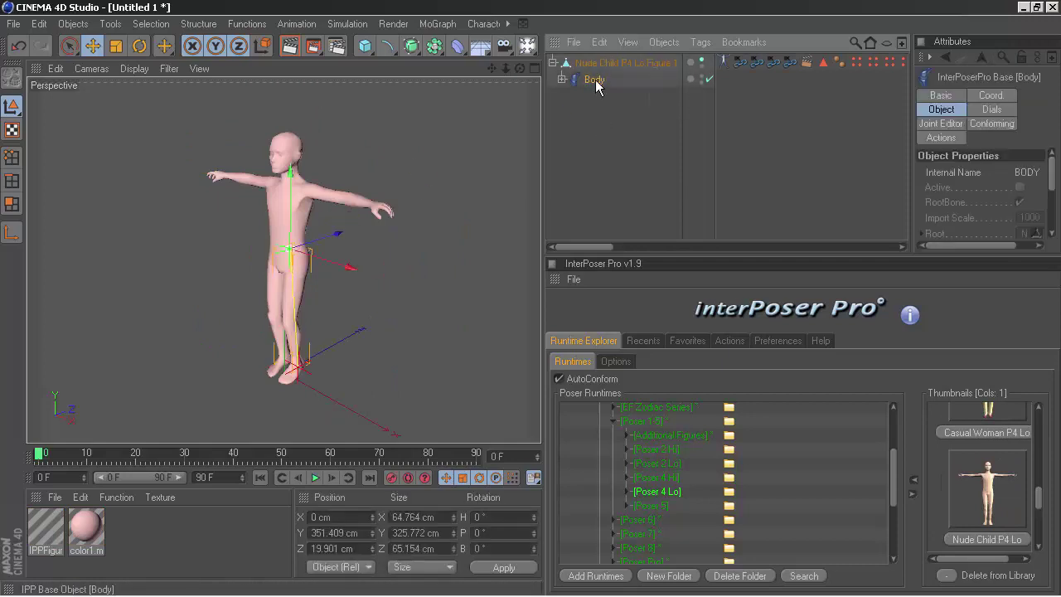
{"action": "middle_click", "coordinate": [594, 81]}
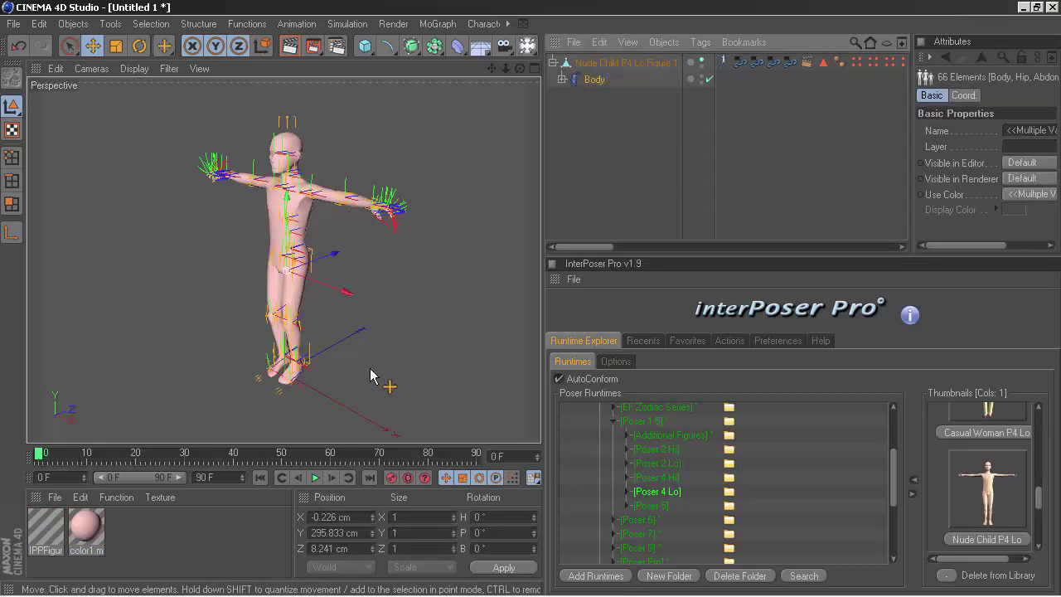
{"action": "left_click", "coordinate": [503, 23]}
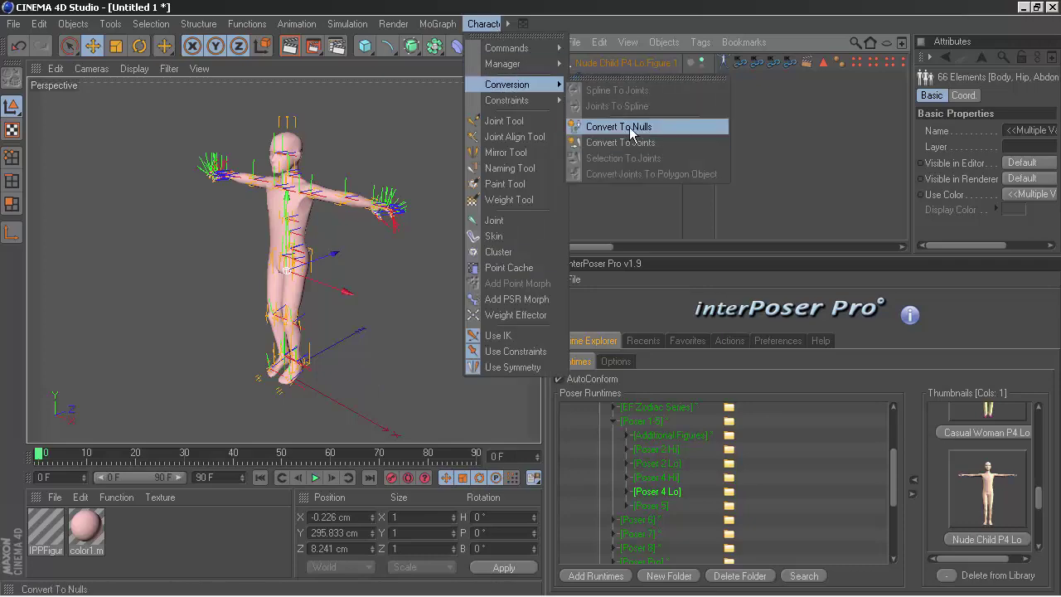
- Convert the Body bones to nulls and compare the Hip bone and Hip null coordinates
{"action": "left_click", "coordinate": [629, 127]}
{"action": "left_click", "coordinate": [562, 111]}
{"action": "left_click", "coordinate": [598, 129]}
{"action": "left_click", "coordinate": [1049, 58]}
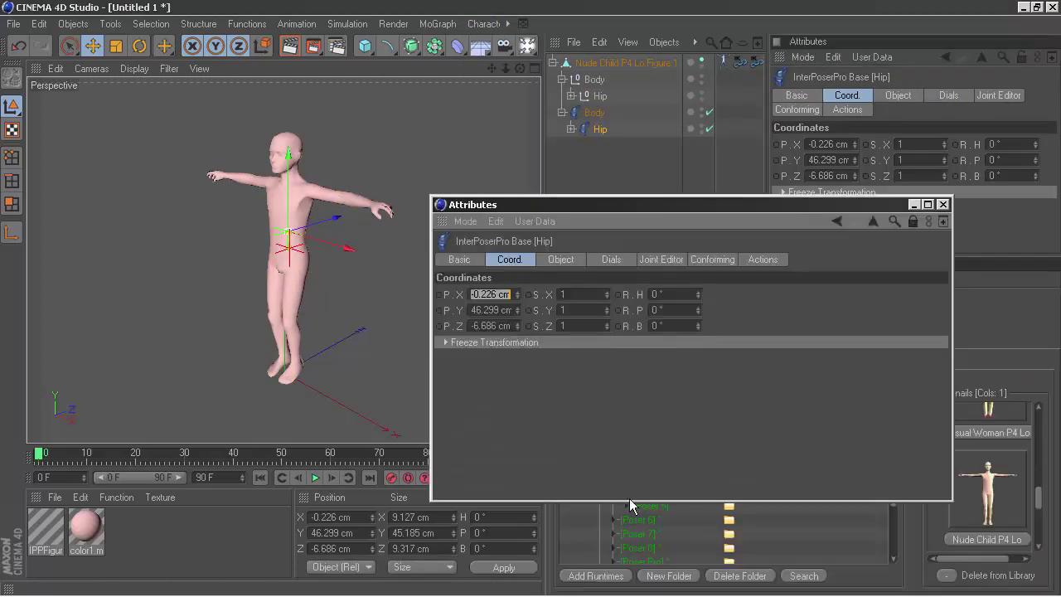
{"action": "left_click_drag", "start_coordinate": [629, 498], "coordinate": [629, 352]}
{"action": "left_click_drag", "start_coordinate": [932, 302], "coordinate": [711, 301]}
{"action": "left_click_drag", "start_coordinate": [584, 211], "coordinate": [915, 218]}
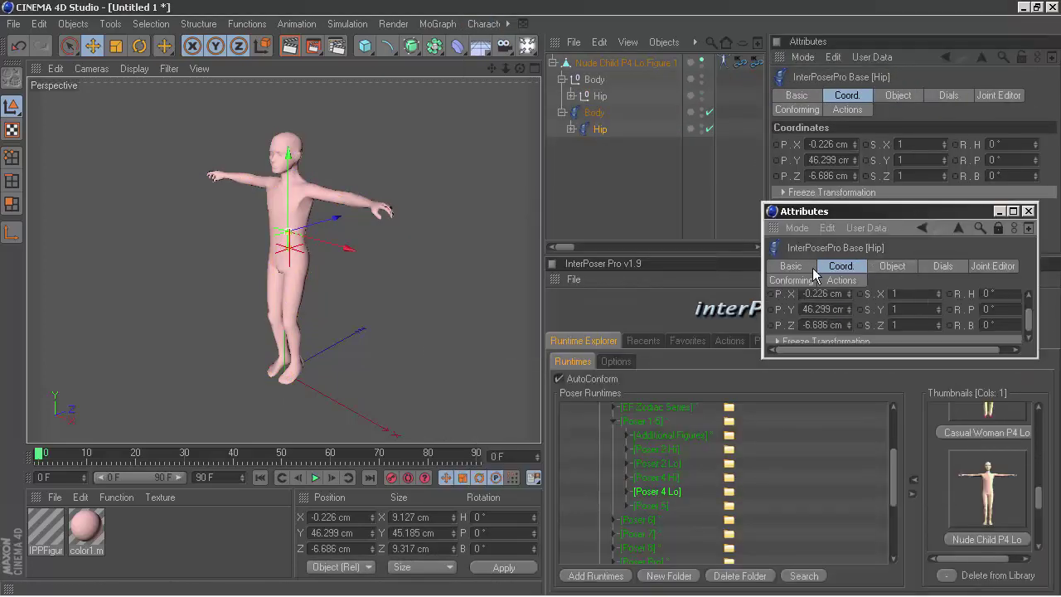
{"action": "left_click", "coordinate": [655, 96]}
{"action": "left_click", "coordinate": [1049, 57]}
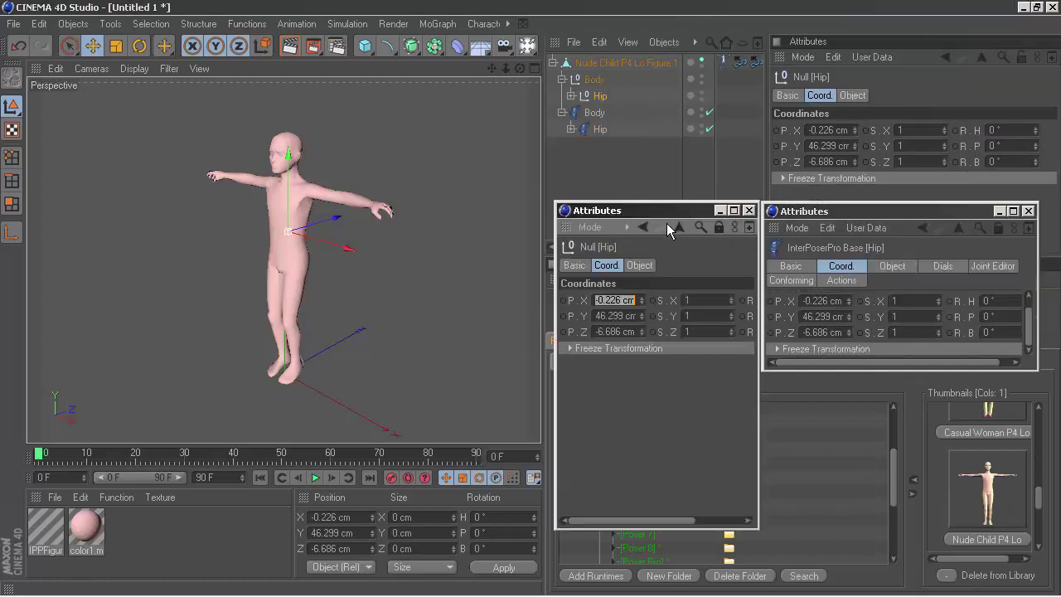
{"action": "left_click_drag", "start_coordinate": [554, 302], "coordinate": [466, 301]}
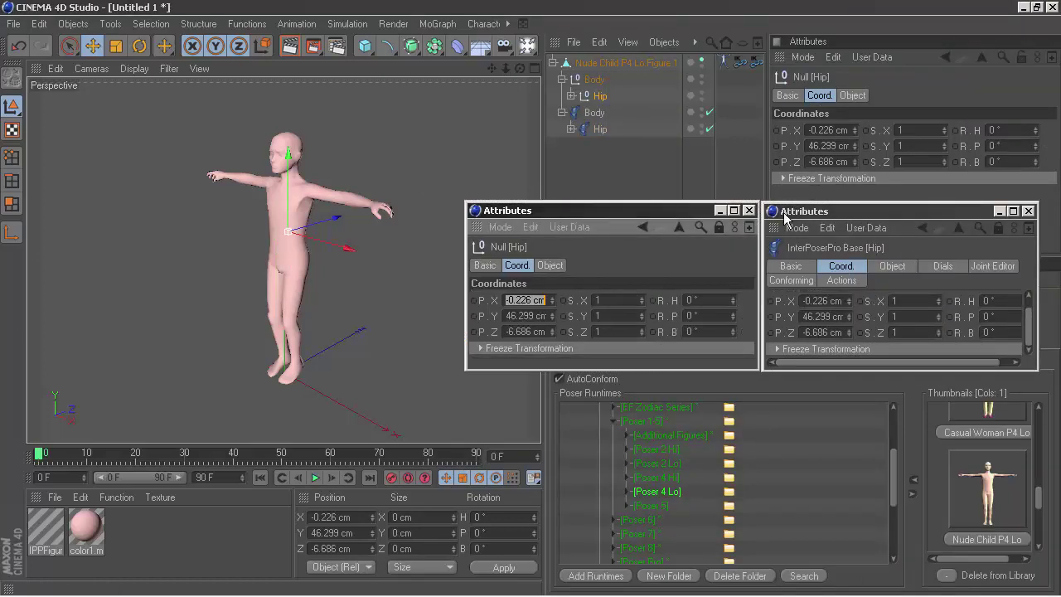
{"action": "left_click", "coordinate": [748, 209]}
{"action": "left_click", "coordinate": [1028, 211]}
- Rename the top Body null to 'Body NULL CONTROLER'
{"action": "double_click", "coordinate": [597, 79]}
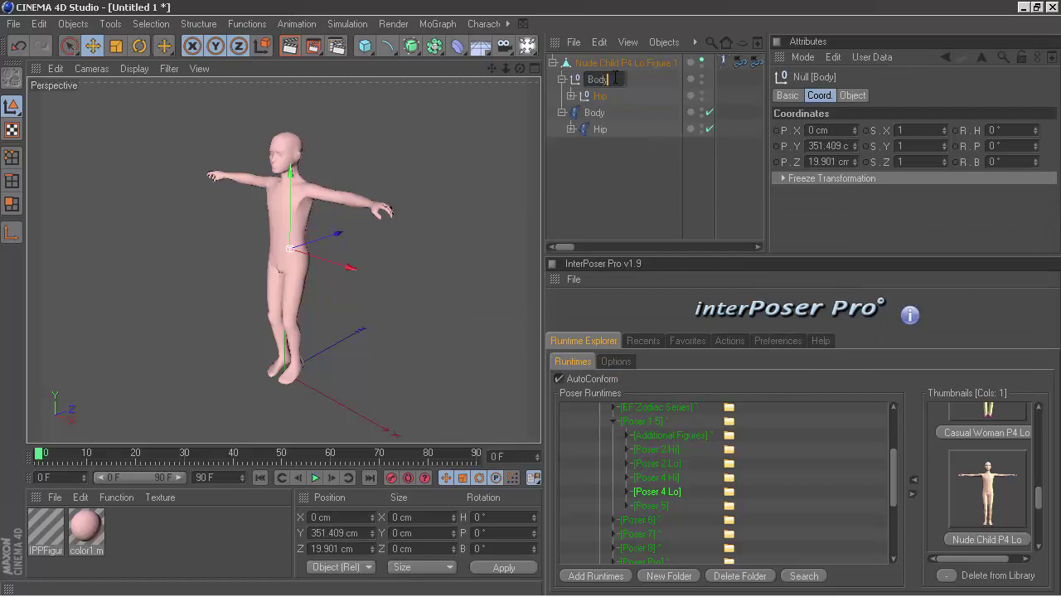
{"action": "type", "text": "NULL"}
{"action": "key", "text": "Return"}
- Convert the original Body bone hierarchy into joints
{"action": "left_click", "coordinate": [594, 96]}
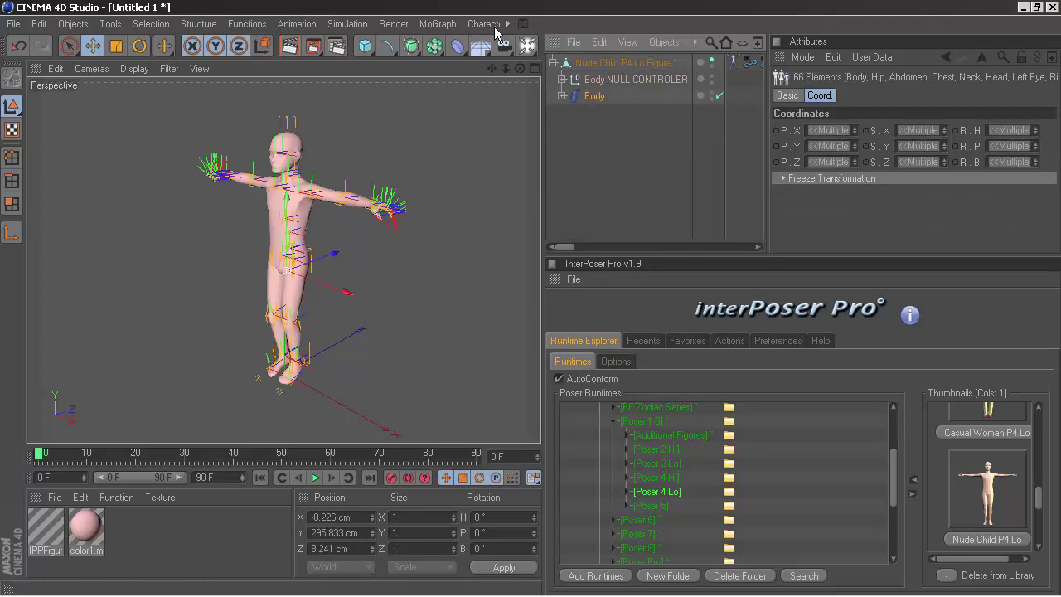
{"action": "left_click", "coordinate": [489, 24]}
{"action": "left_click", "coordinate": [636, 140]}
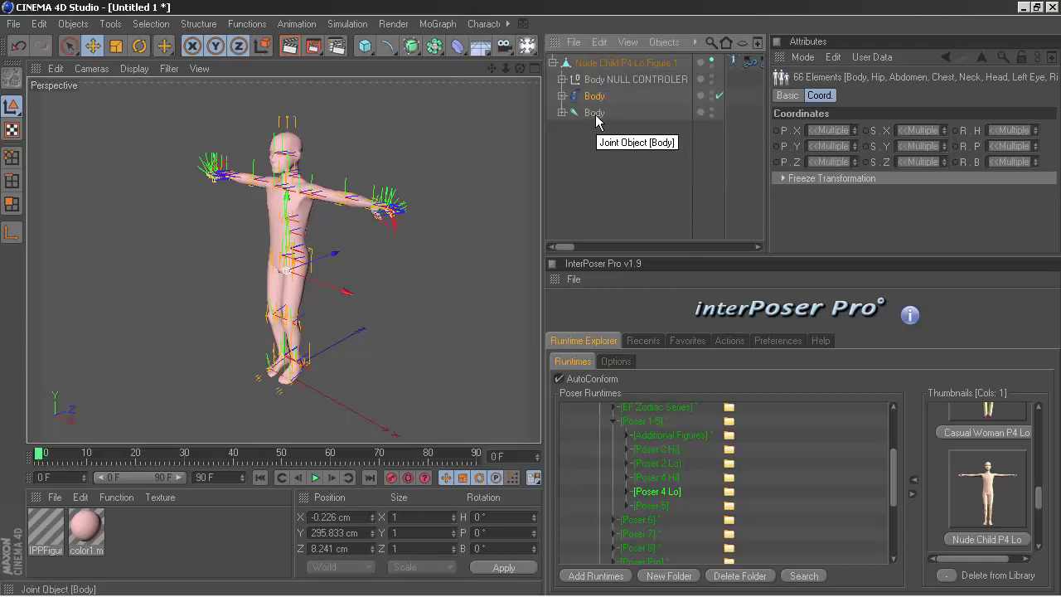
- Give the Nude Child P4 Lo.Figure 1 mesh a red display colour
{"action": "left_click", "coordinate": [623, 63]}
{"action": "scroll", "coordinate": [309, 276], "scroll_direction": "up", "scroll_amount": 5}
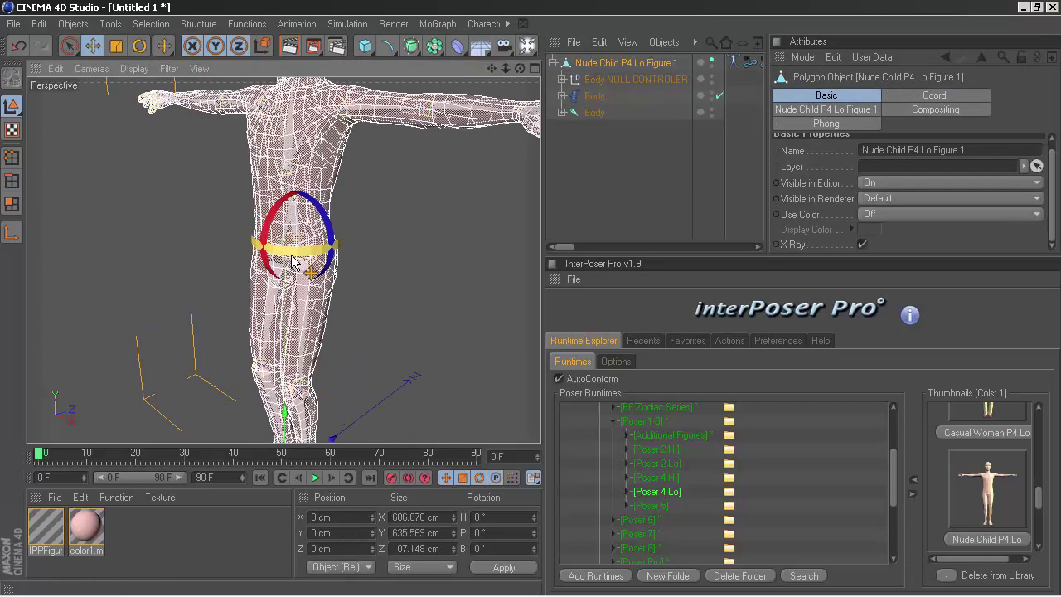
{"action": "scroll", "coordinate": [309, 276], "scroll_direction": "up", "scroll_amount": 3}
{"action": "scroll", "coordinate": [309, 276], "scroll_direction": "down", "scroll_amount": 5}
{"action": "scroll", "coordinate": [308, 276], "scroll_direction": "up", "scroll_amount": 2}
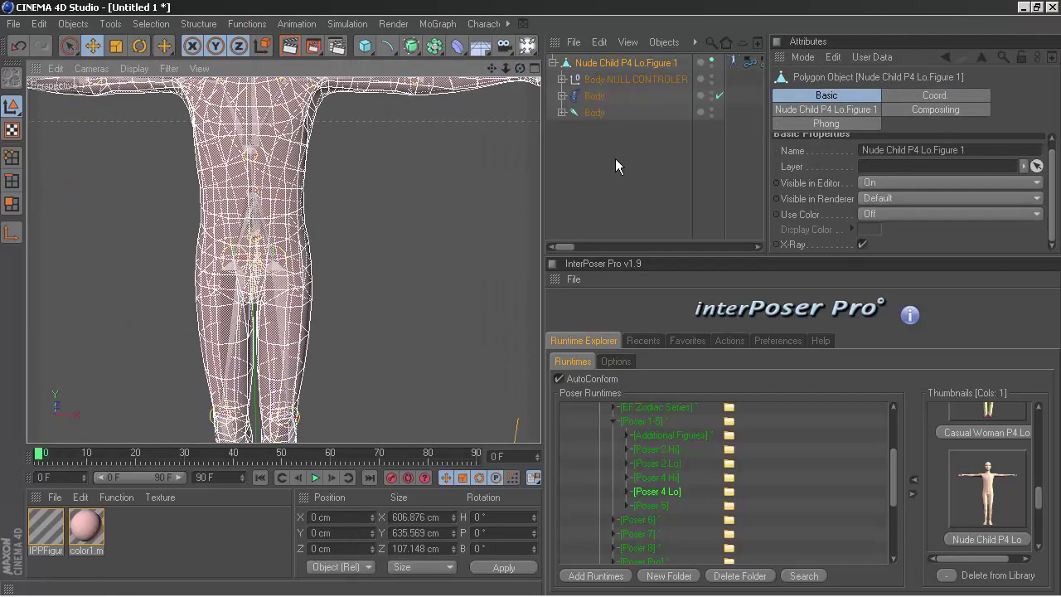
{"action": "left_click", "coordinate": [888, 214]}
{"action": "left_click", "coordinate": [870, 262]}
{"action": "left_click", "coordinate": [949, 229]}
{"action": "left_click", "coordinate": [856, 296]}
{"action": "left_click", "coordinate": [464, 207]}
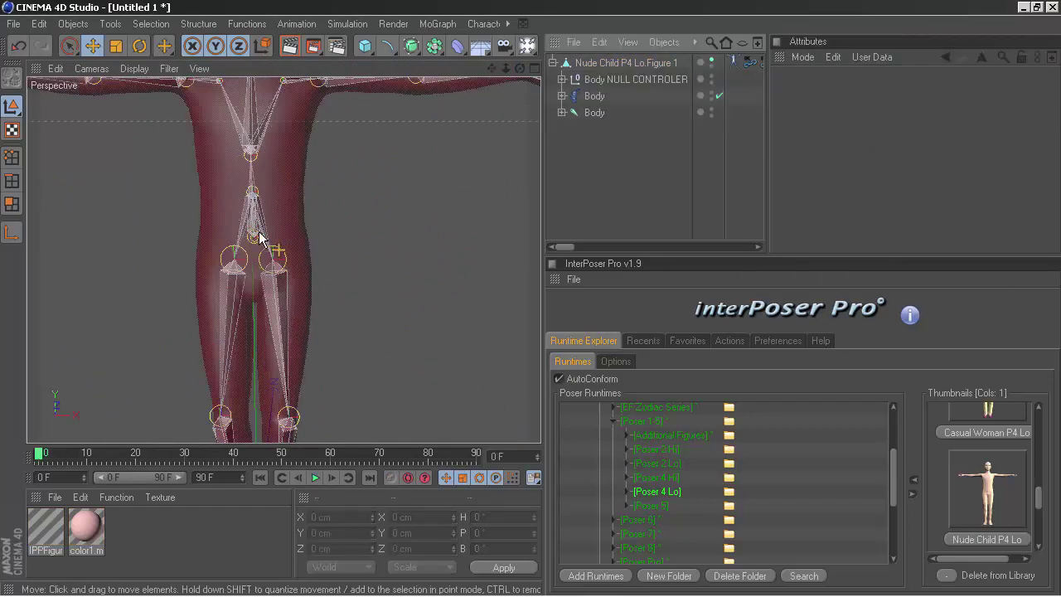
- Delete the original InterPoser Body bone hierarchy, keeping the joints and Body NULL CONTROLER
{"action": "mouse_move", "coordinate": [491, 69]}
{"action": "left_mouse_down"}
{"action": "mouse_move", "coordinate": [439, 189]}
{"action": "mouse_move", "coordinate": [349, 199]}
{"action": "left_mouse_up"}
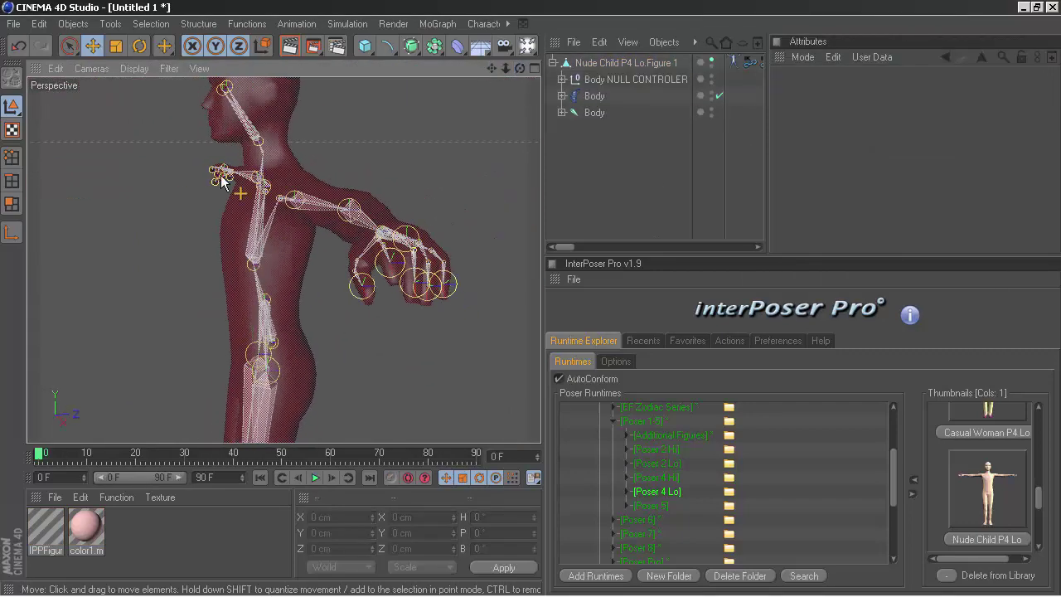
{"action": "left_click", "coordinate": [594, 113]}
{"action": "middle_click", "coordinate": [617, 79]}
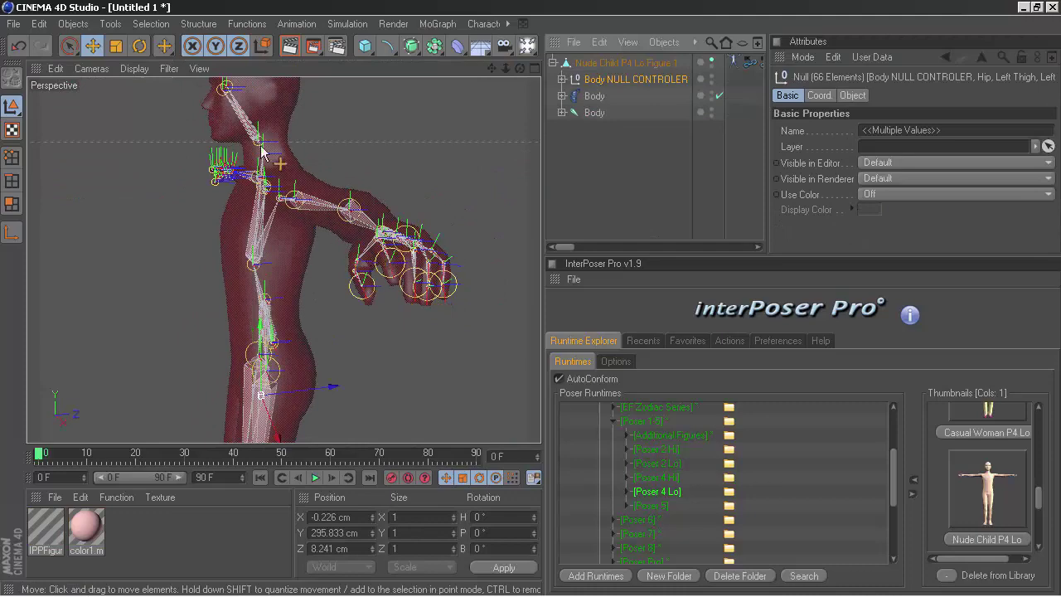
{"action": "left_click_drag", "start_coordinate": [264, 270], "coordinate": [357, 273], "text": "alt"}
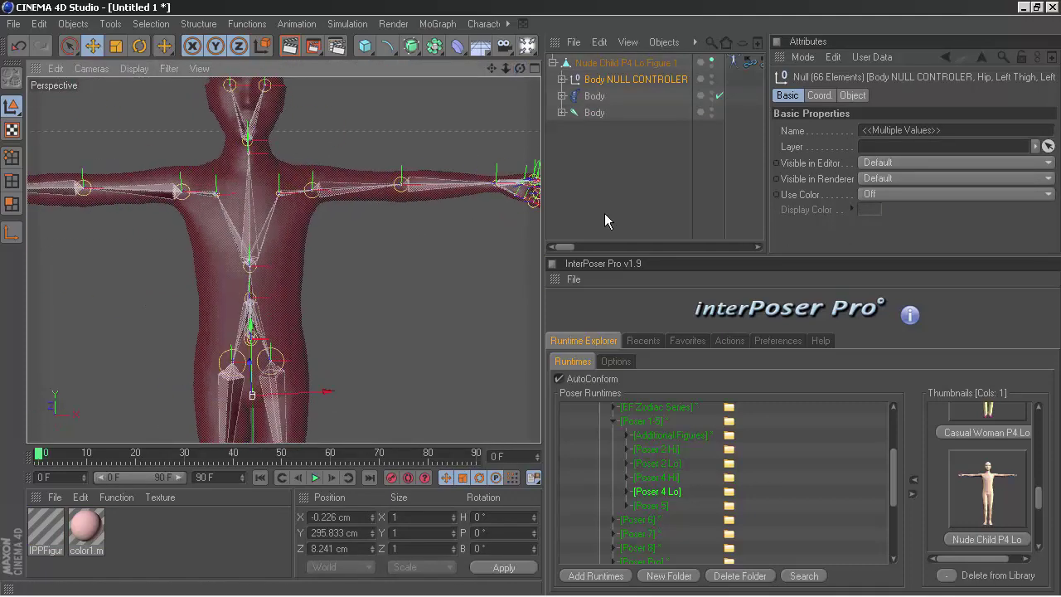
{"action": "left_click", "coordinate": [594, 96]}
{"action": "key", "text": "Delete"}
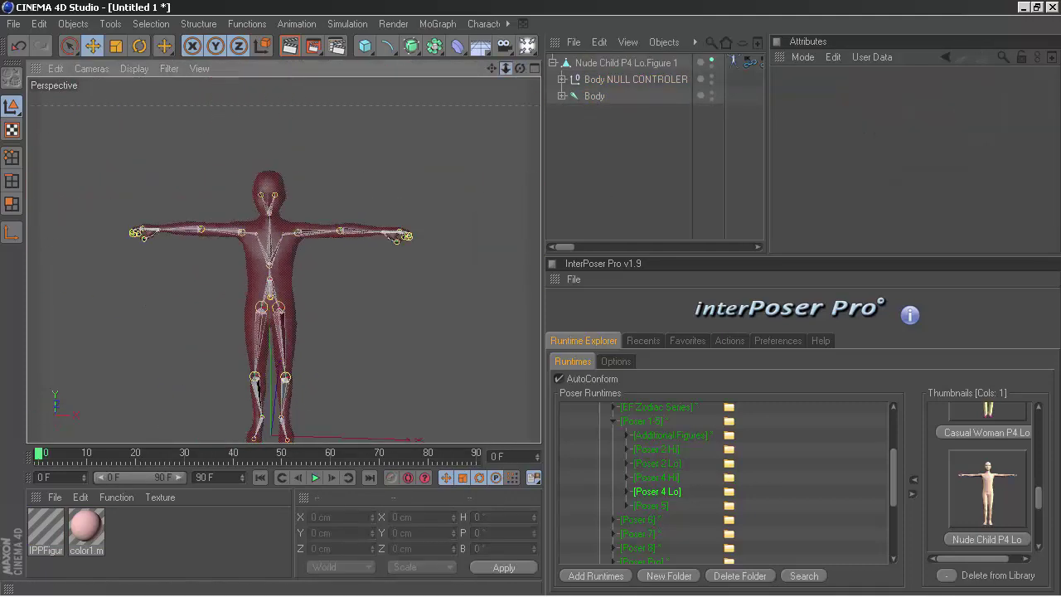
- Rename the root joint to 'Body kemik'
{"action": "double_click", "coordinate": [595, 96]}
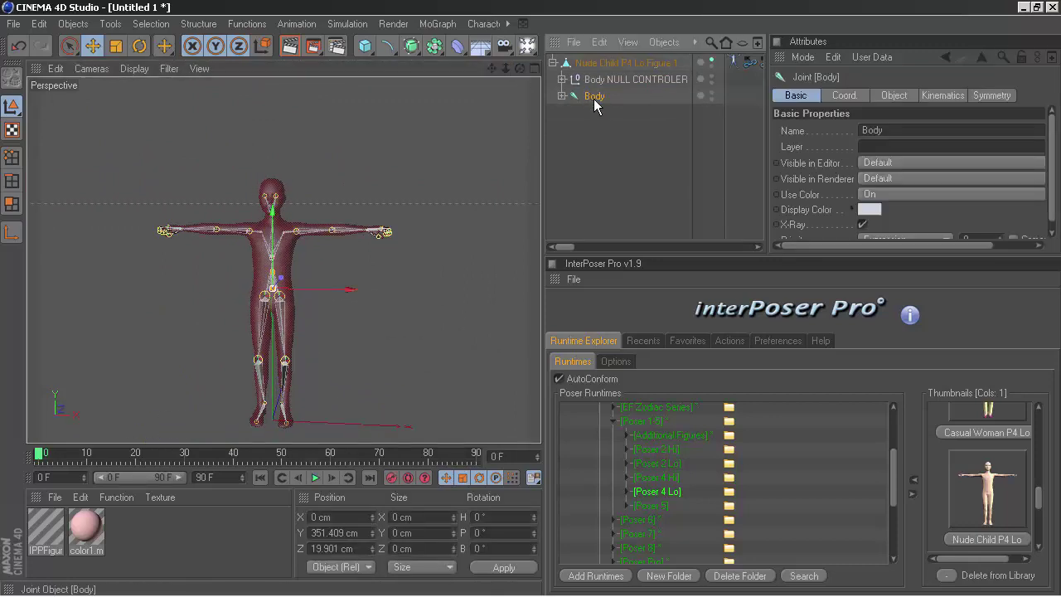
{"action": "type", "text": "Body"}
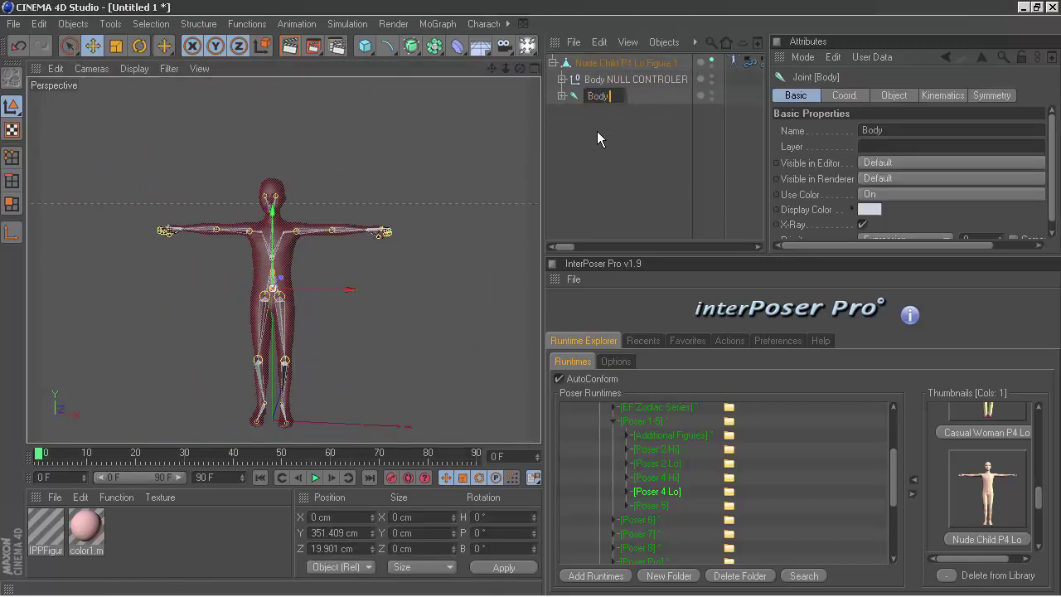
{"action": "type", "text": " kemik"}
{"action": "key", "text": "Return"}
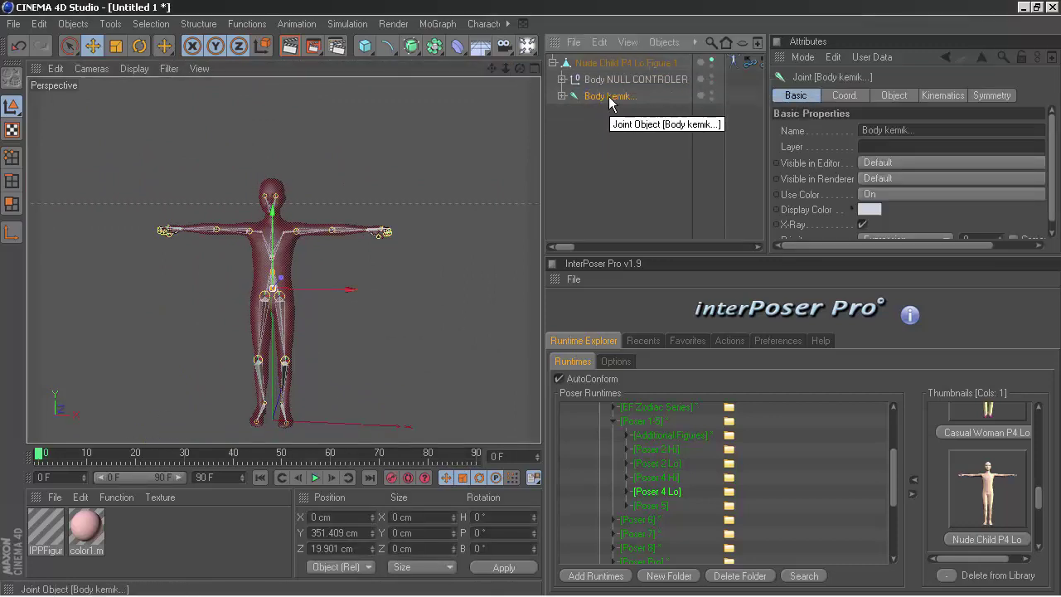
- Bind the figure mesh to the Body kemik joint chain
{"action": "left_click", "coordinate": [608, 80]}
{"action": "left_click", "coordinate": [605, 80]}
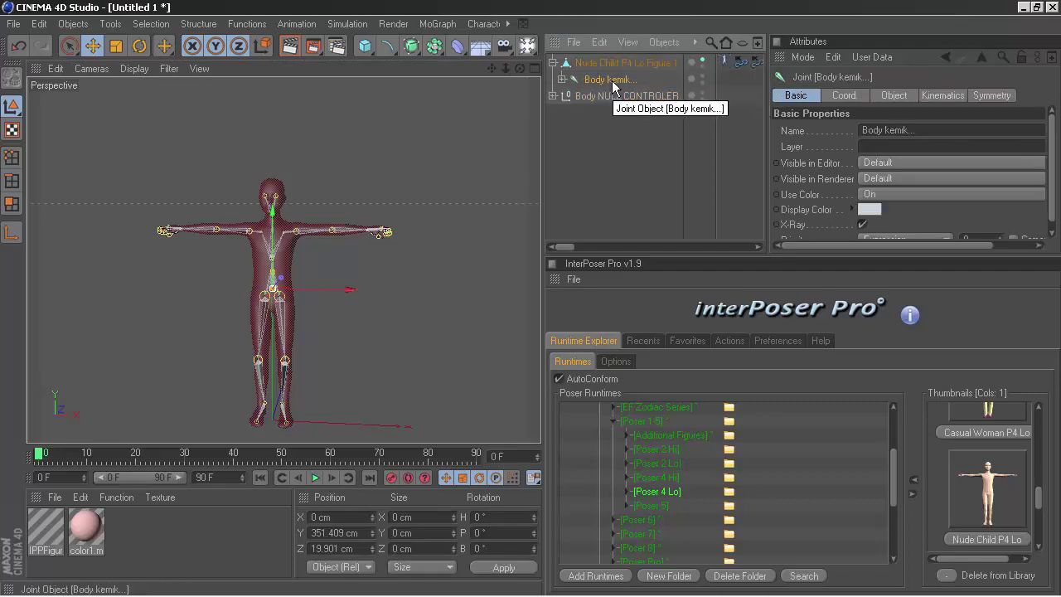
{"action": "left_click", "coordinate": [483, 23]}
{"action": "left_click", "coordinate": [613, 69]}
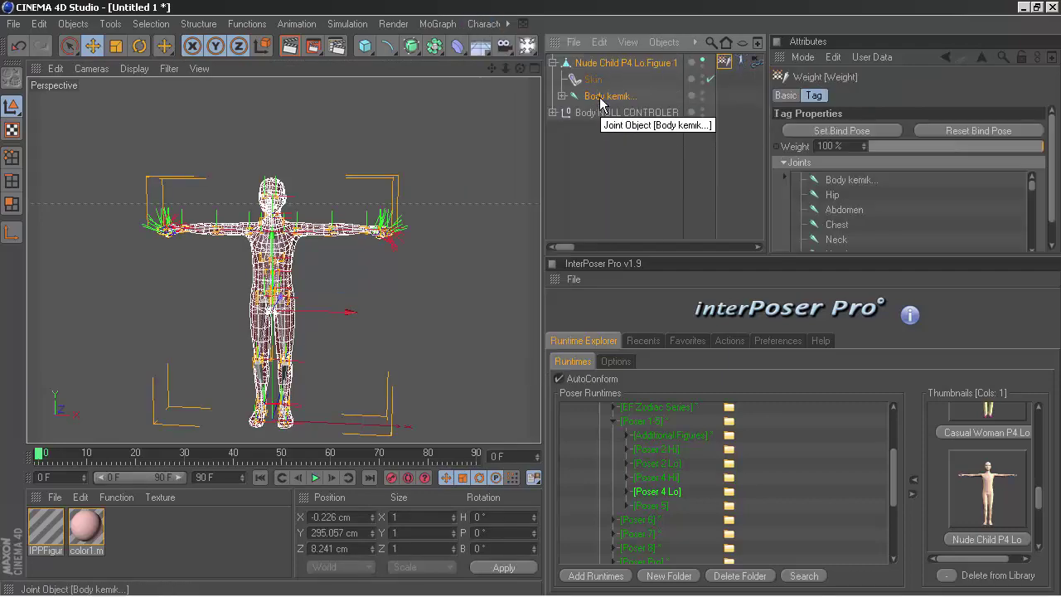
- Test the binding by rotating the Right Thigh and bending the Neck
{"action": "key", "text": "r"}
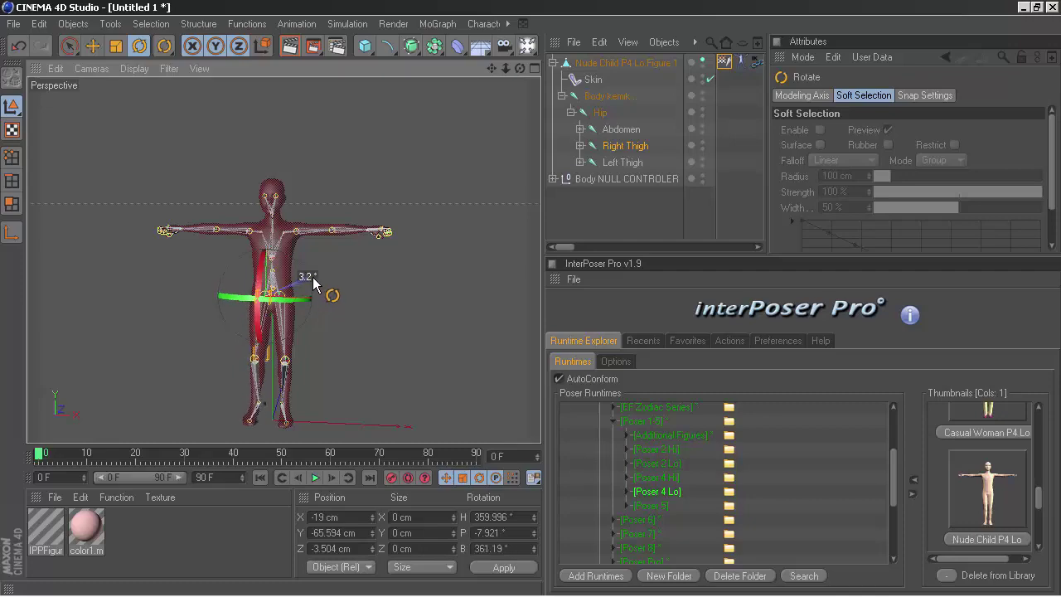
{"action": "left_click", "coordinate": [249, 372]}
{"action": "left_click", "coordinate": [264, 319]}
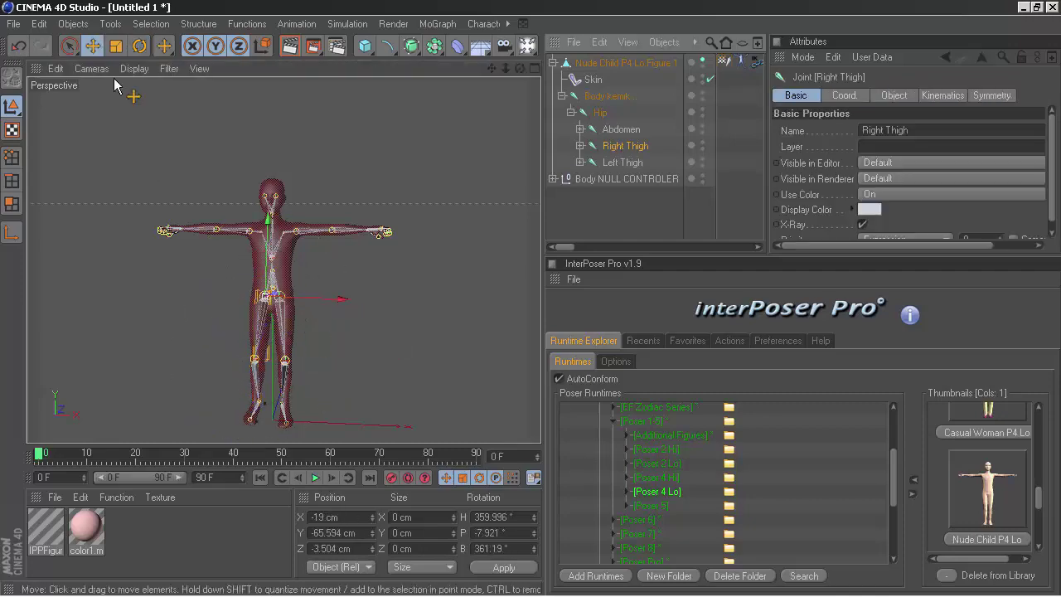
{"action": "left_click_drag", "start_coordinate": [305, 300], "coordinate": [312, 320]}
{"action": "left_click", "coordinate": [271, 211]}
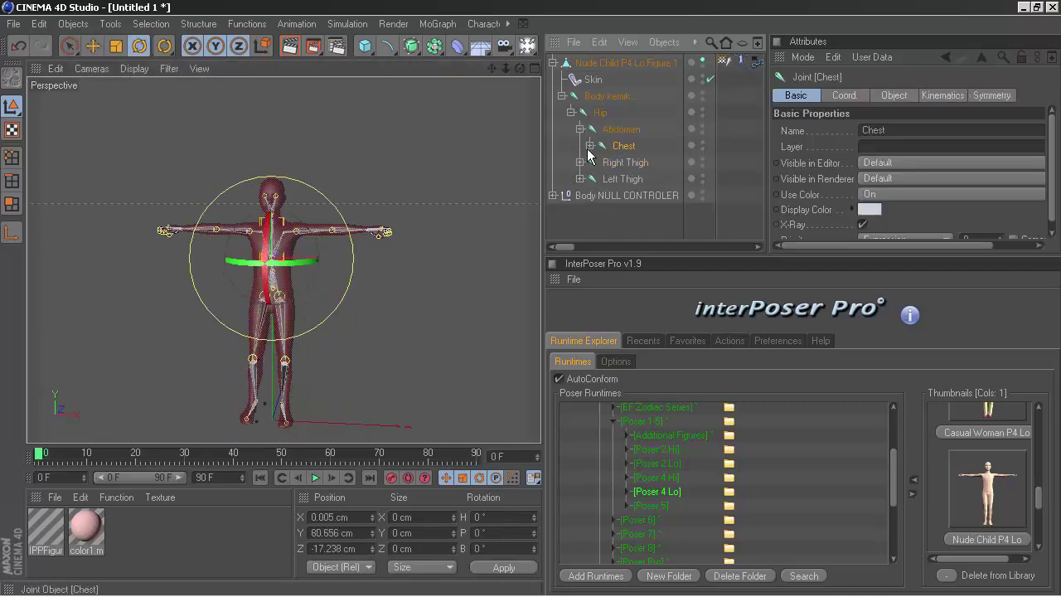
{"action": "scroll", "coordinate": [267, 209], "scroll_direction": "up", "scroll_amount": 3}
{"action": "scroll", "coordinate": [268, 209], "scroll_direction": "up", "scroll_amount": 2}
{"action": "left_click_drag", "start_coordinate": [324, 253], "coordinate": [453, 261]}
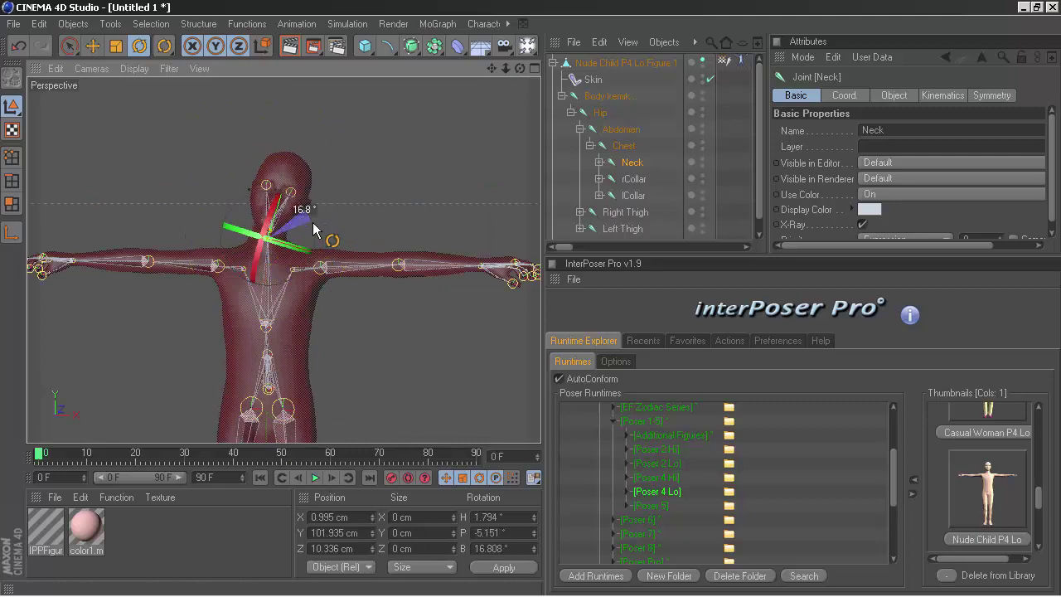
{"action": "left_click_drag", "start_coordinate": [506, 68], "coordinate": [36, 47]}
- Undo the test pose and delete the figure's selection tags and materials
{"action": "left_click", "coordinate": [563, 95]}
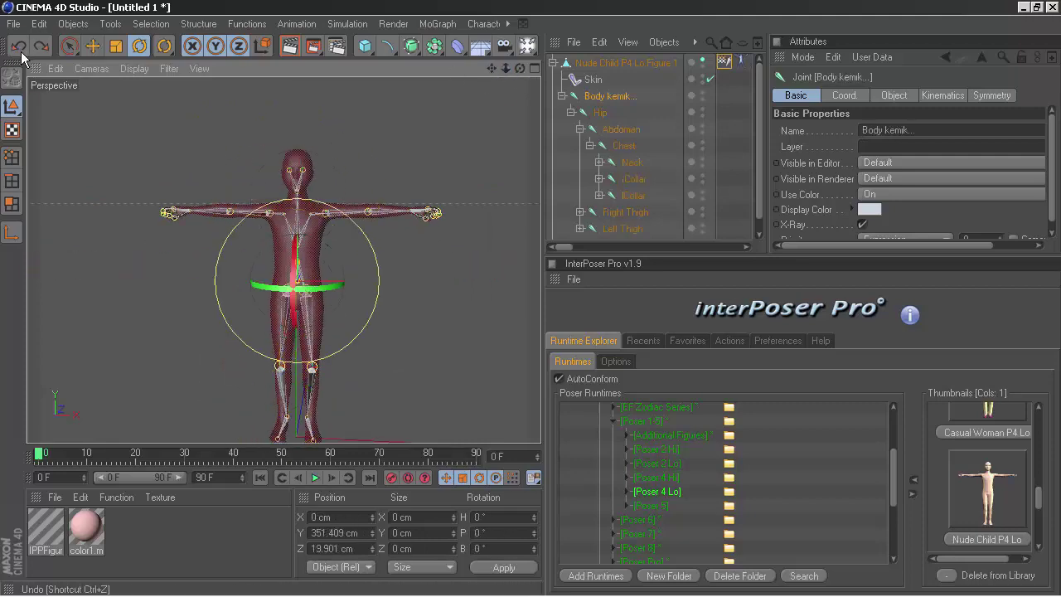
{"action": "left_click", "coordinate": [553, 62]}
{"action": "left_click", "coordinate": [655, 166]}
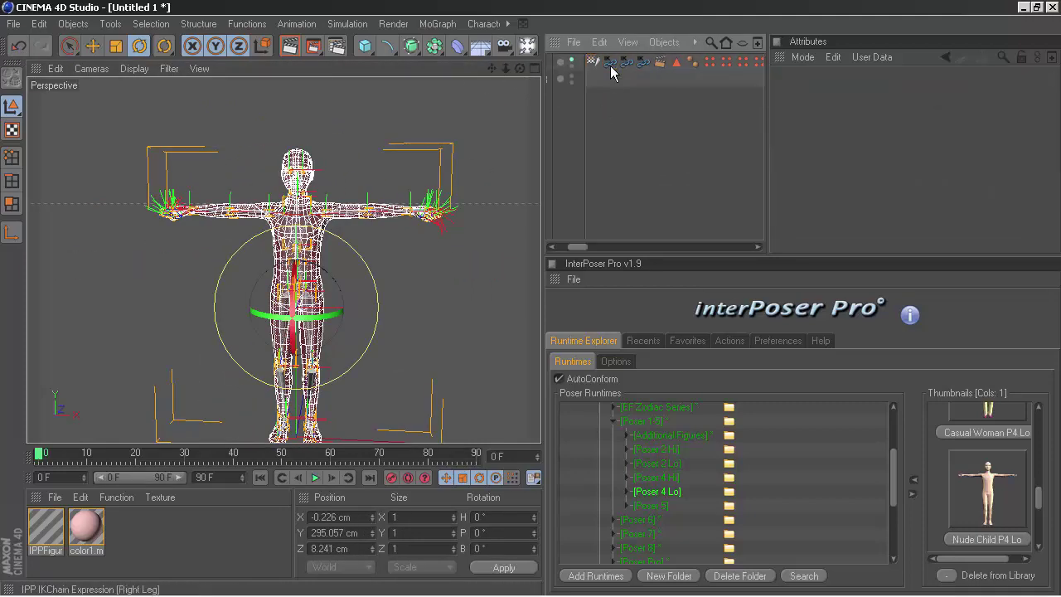
{"action": "left_click", "coordinate": [638, 66]}
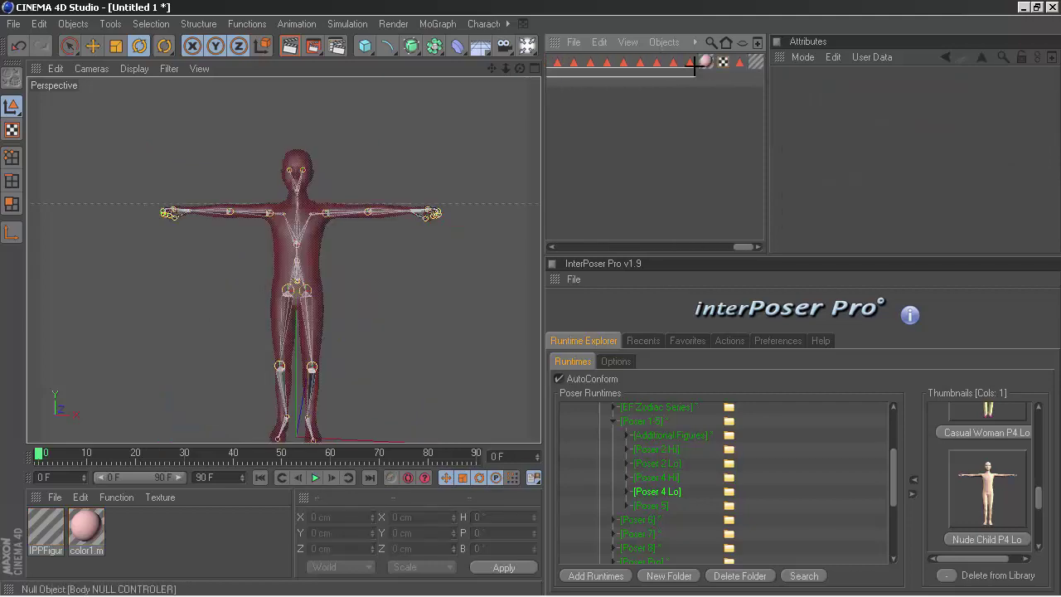
{"action": "left_click", "coordinate": [689, 63]}
{"action": "left_click", "coordinate": [149, 535]}
{"action": "key", "text": "Delete"}
- Add three note Nulls: 'Elementskelet sistem ok', 'nfer 19 a sonra r20 ye', and a long r15/r20 note
{"action": "left_click_drag", "start_coordinate": [767, 160], "coordinate": [797, 160]}
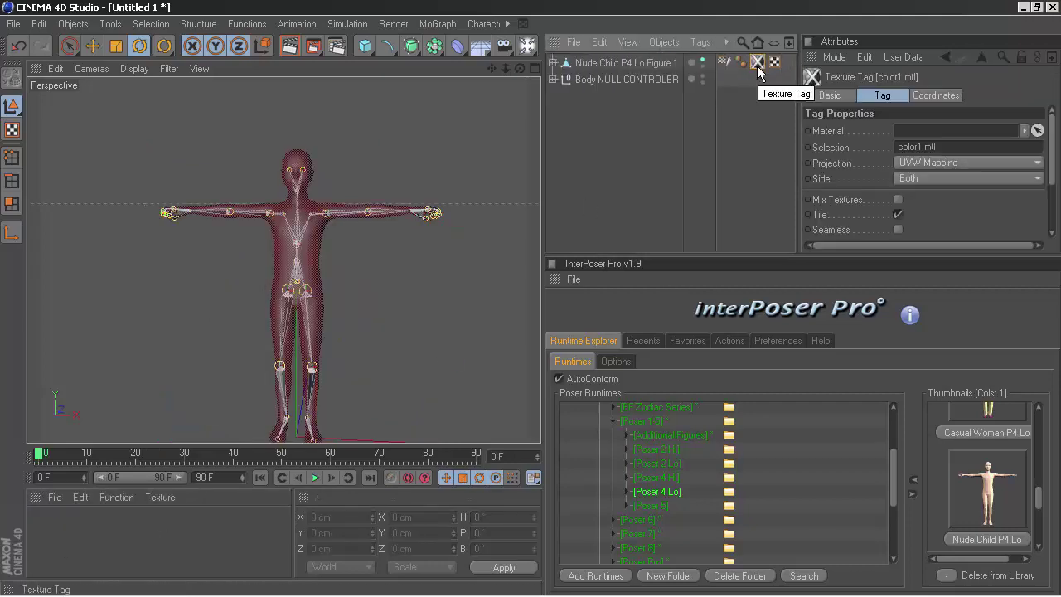
{"action": "left_click", "coordinate": [369, 56]}
{"action": "type", "text": "rigg"}
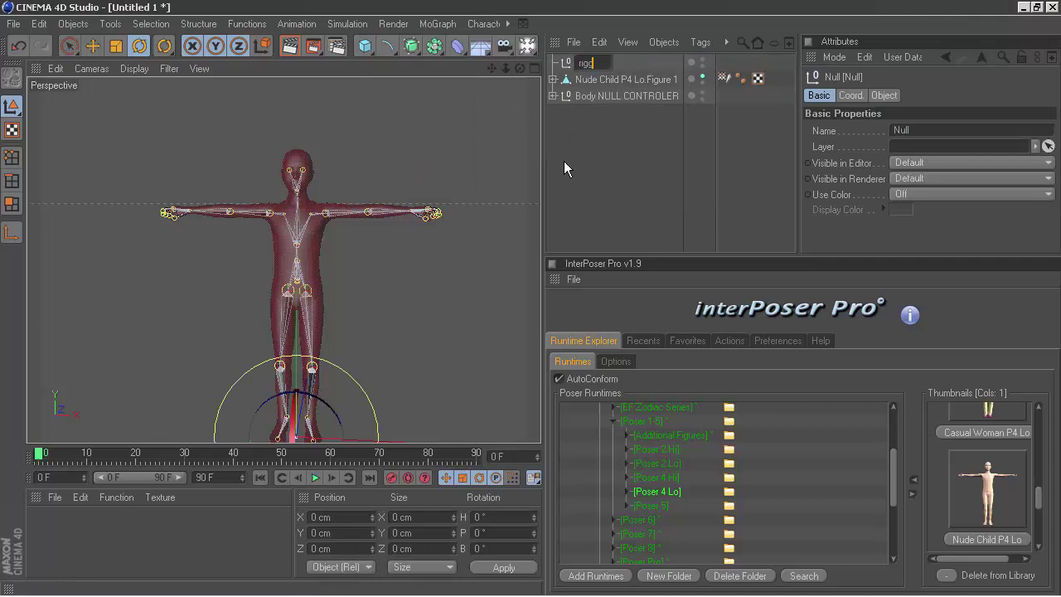
{"action": "type", "text": "Elementskelet sistem ok"}
{"action": "key", "text": "Return"}
{"action": "left_click_drag", "start_coordinate": [364, 46], "coordinate": [369, 58]}
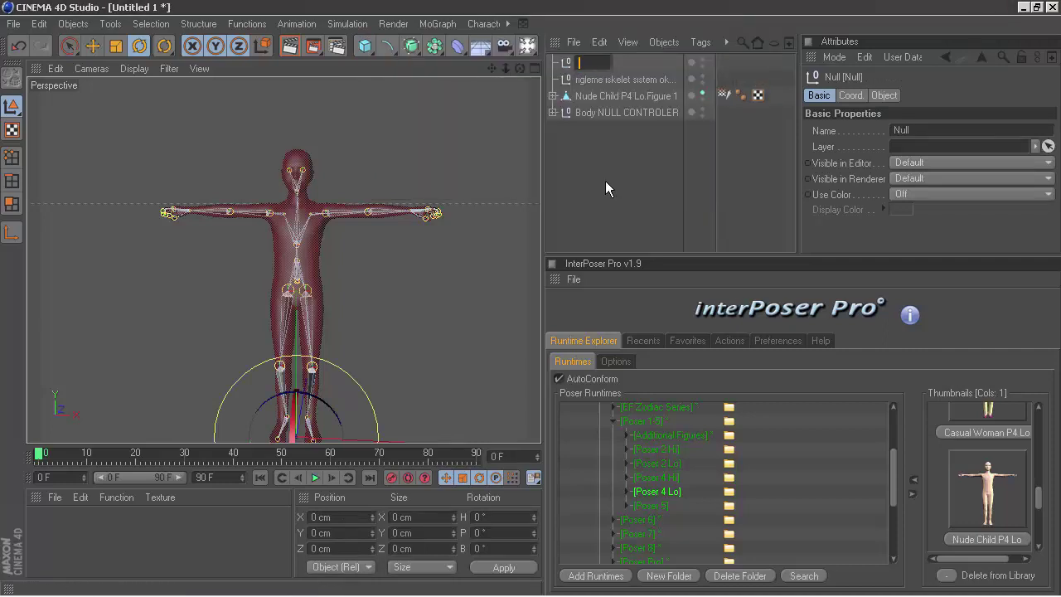
{"action": "type", "text": "tranfer 19"}
{"action": "type", "text": " a sonra r20 ye"}
{"action": "key", "text": "Return"}
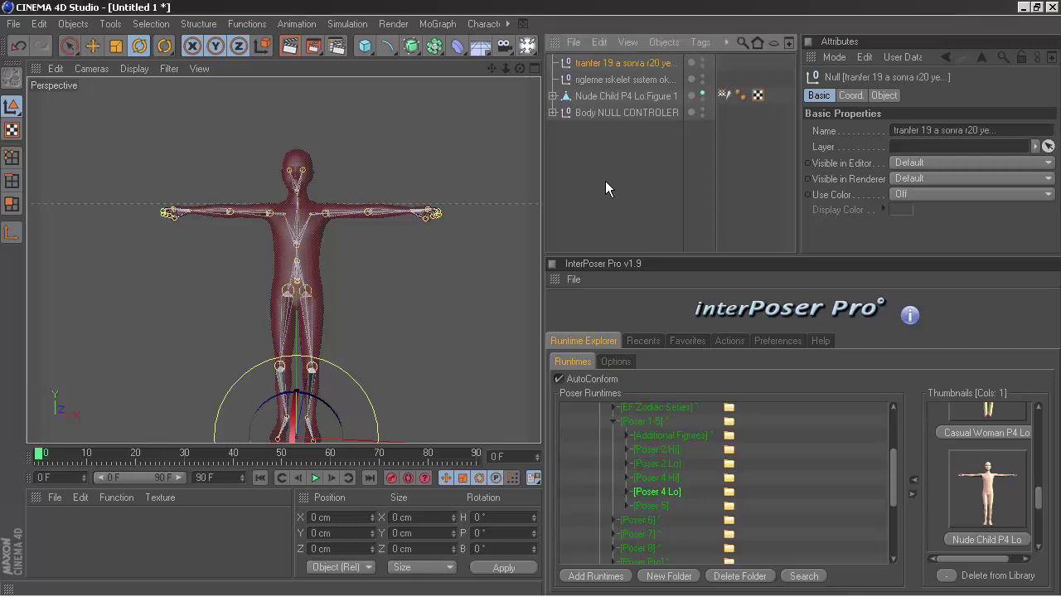
{"action": "left_click_drag", "start_coordinate": [365, 45], "coordinate": [407, 61]}
{"action": "type", "text": "not .."}
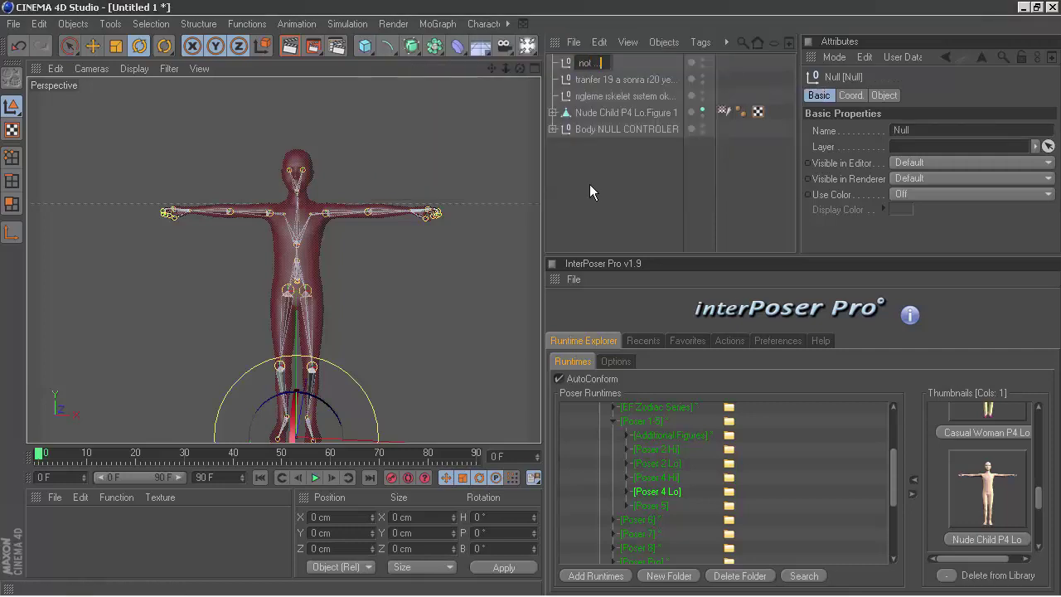
{"action": "type", "text": " alarınızı r20 ve uzeri surumlerde kullanm"}
{"action": "type", "text": "ak için"}
{"action": "type", "text": " önce r15"}
{"action": "type", "text": "'e kayde"}
{"action": "type", "text": "t sonra r20"}
{"action": "type", "text": " ye açabiliriz."}
{"action": "key", "text": "Return"}
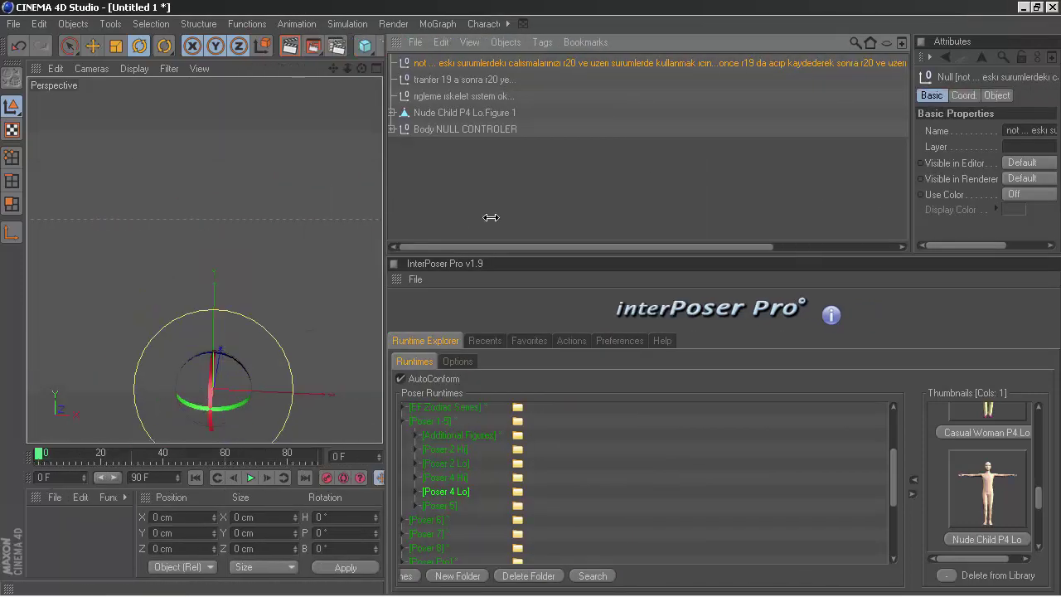
- Save the scene as test.c4d
{"action": "left_click", "coordinate": [14, 23]}
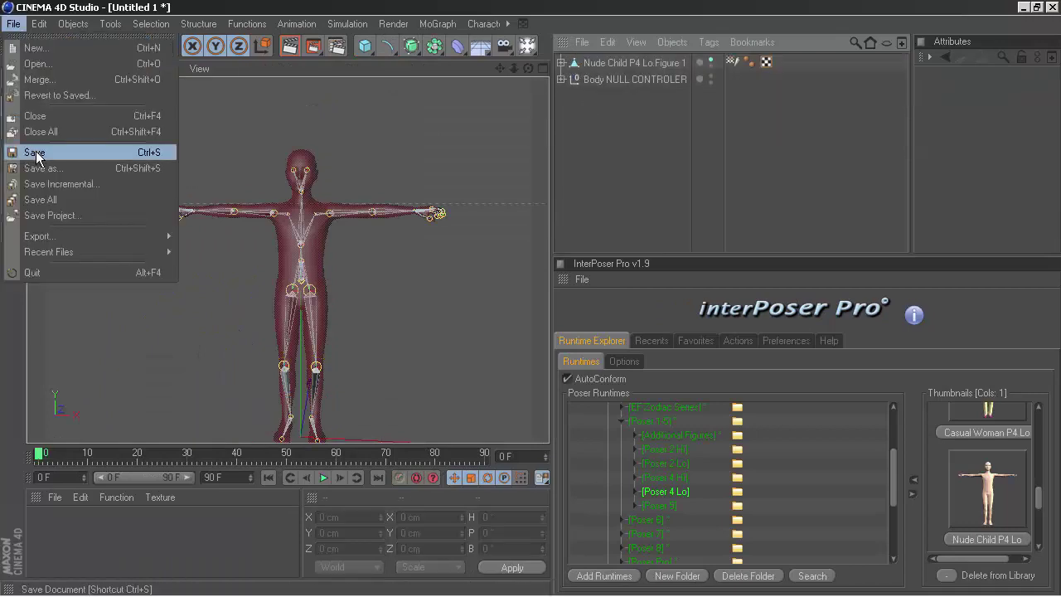
{"action": "left_click", "coordinate": [41, 154]}
{"action": "type", "text": "test"}
{"action": "left_click", "coordinate": [401, 390]}
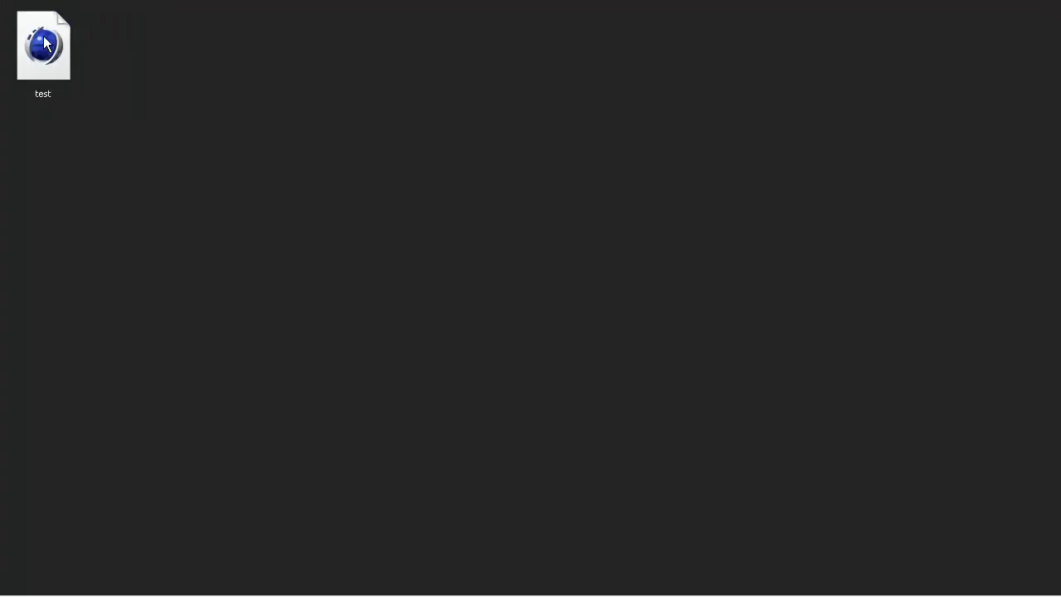
- Open test.c4d in Cinema 4D R19 and name a new Null 'erekli ağırlık dağılım'
{"action": "left_click", "coordinate": [74, 248]}
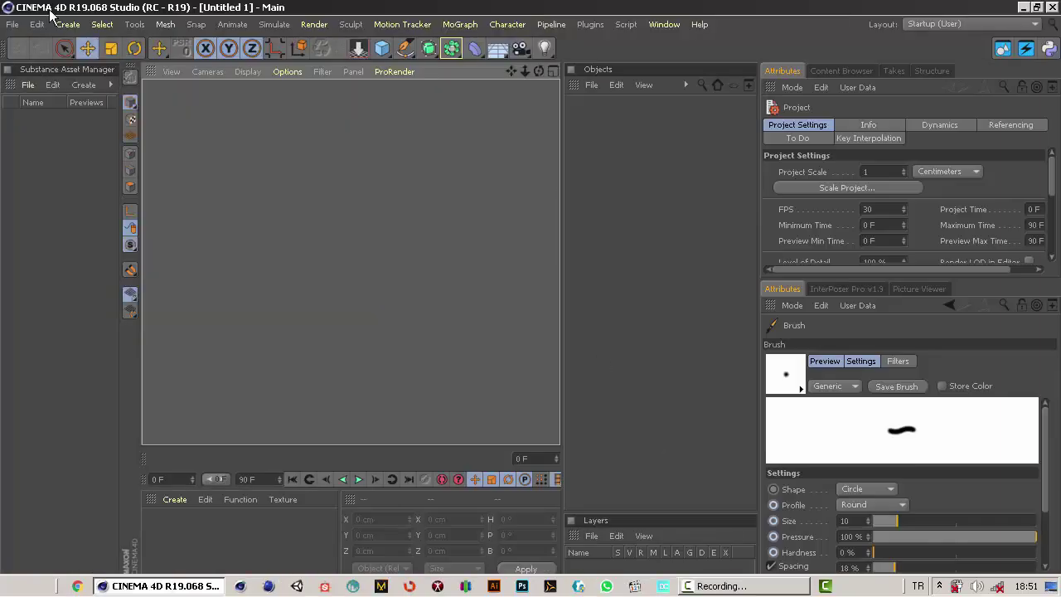
{"action": "left_click", "coordinate": [12, 24]}
{"action": "left_click", "coordinate": [42, 56]}
{"action": "double_click", "coordinate": [194, 307]}
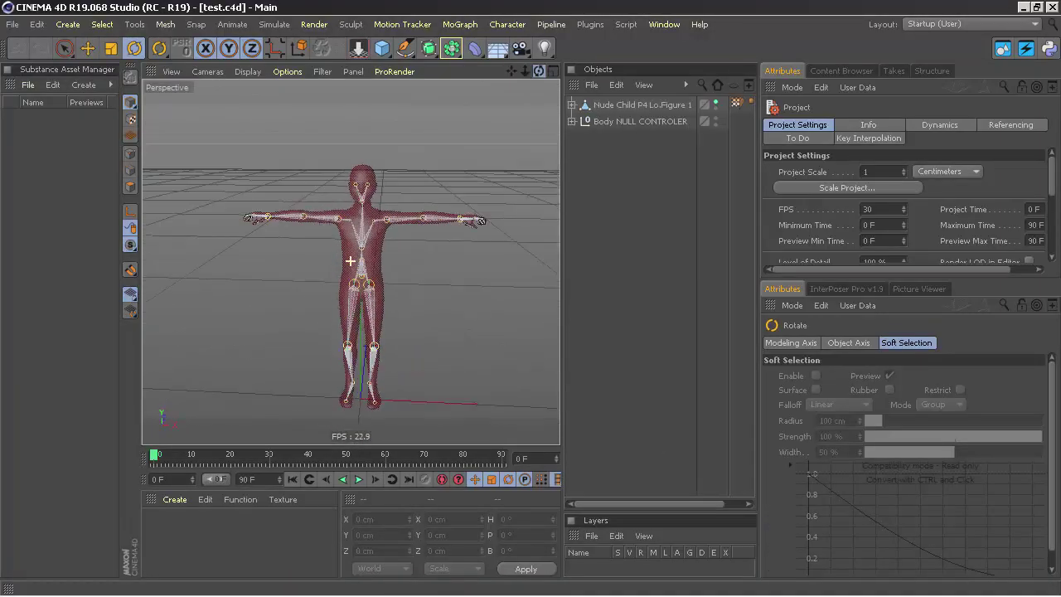
{"action": "double_click", "coordinate": [602, 105]}
{"action": "type", "text": "g"}
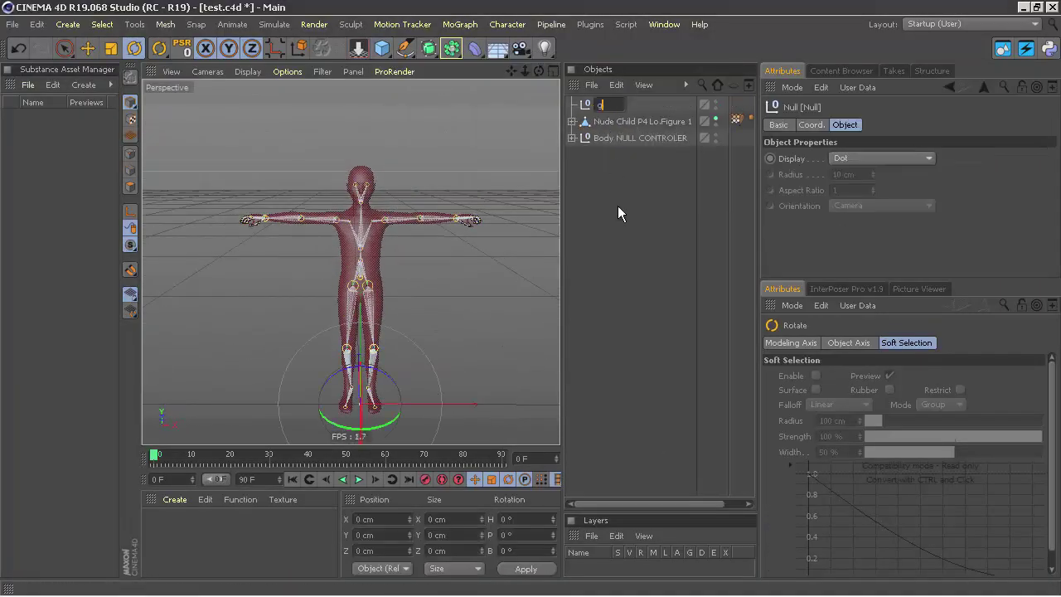
{"action": "type", "text": "erekli ağır"}
{"action": "type", "text": "lık dağılım"}
- Confirm the note name, then raise the right arm to test the Right Shoulder bend
{"action": "key", "text": "Return"}
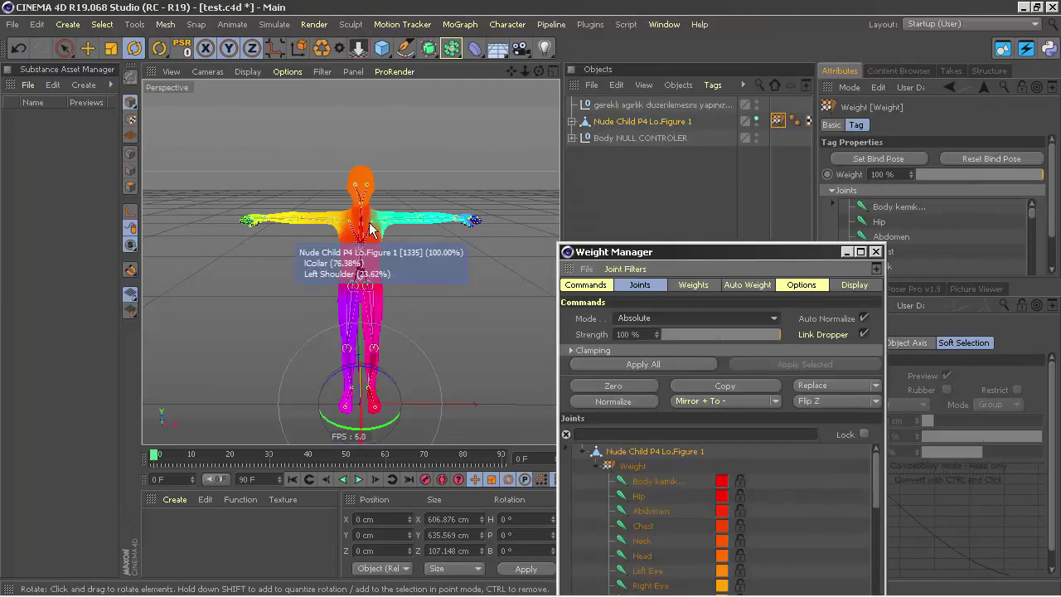
{"action": "left_click", "coordinate": [364, 323]}
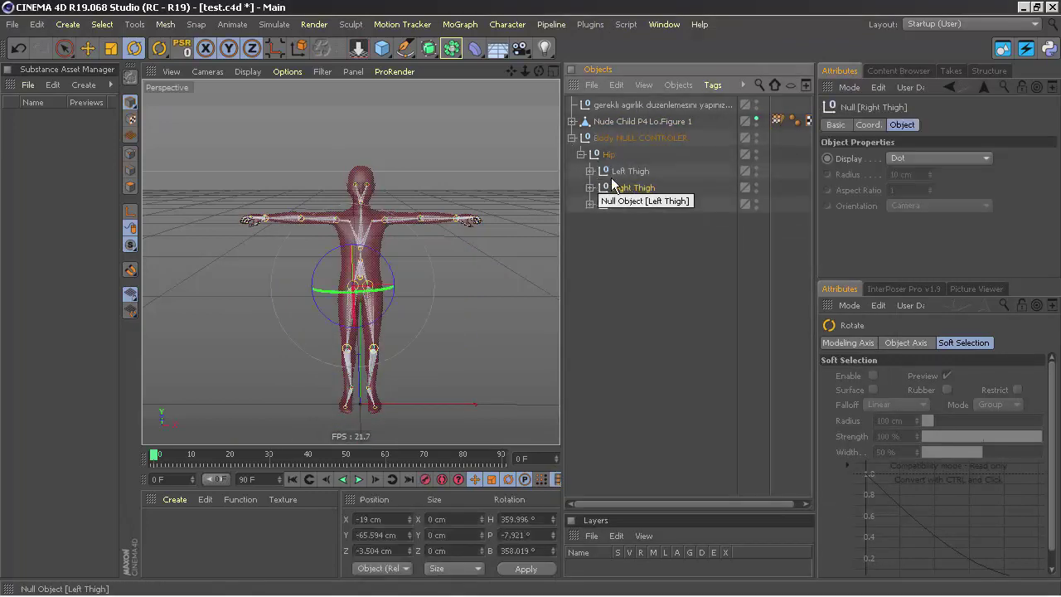
{"action": "left_click", "coordinate": [360, 282]}
{"action": "left_click", "coordinate": [416, 241]}
{"action": "scroll", "coordinate": [365, 224], "scroll_direction": "up", "scroll_amount": 5}
{"action": "left_click", "coordinate": [589, 204]}
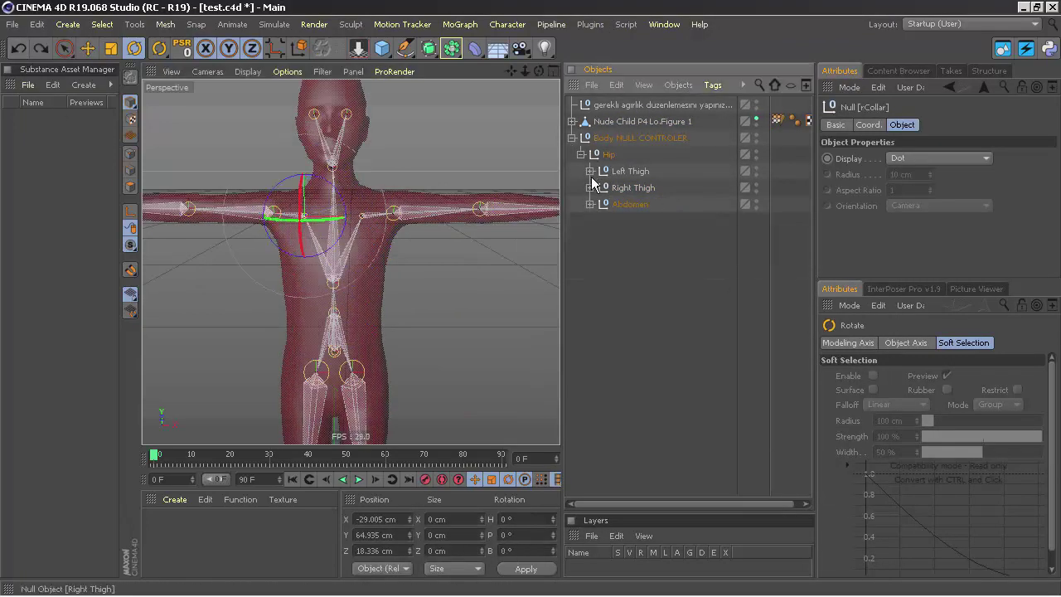
{"action": "left_click", "coordinate": [581, 154]}
{"action": "left_click", "coordinate": [572, 138]}
{"action": "left_click", "coordinate": [572, 121]}
{"action": "left_click", "coordinate": [619, 237]}
{"action": "left_click", "coordinate": [671, 254]}
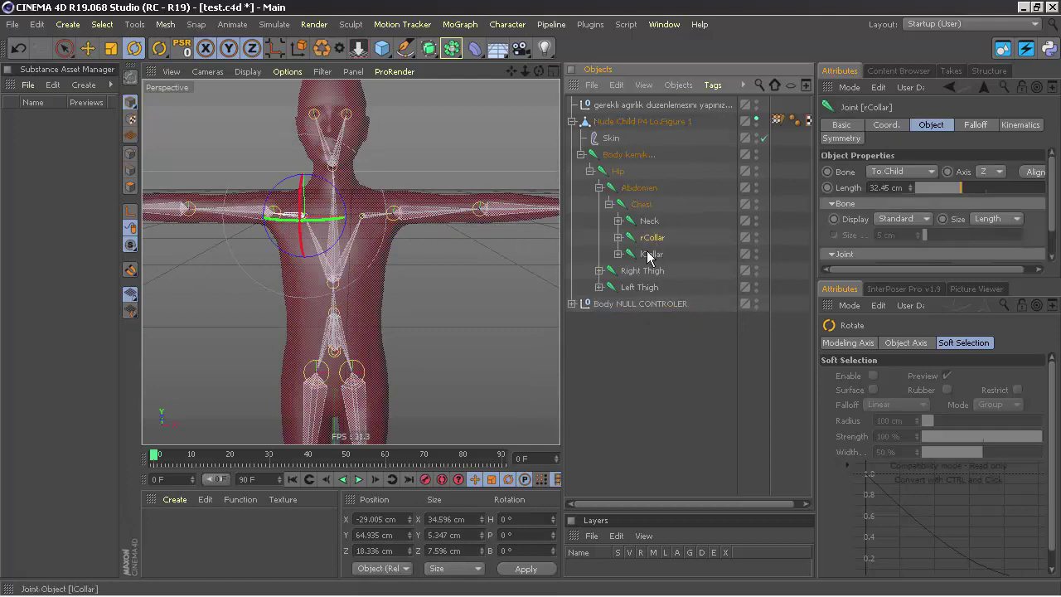
{"action": "mouse_move", "coordinate": [299, 241]}
{"action": "left_mouse_down"}
{"action": "mouse_move", "coordinate": [268, 257]}
{"action": "mouse_move", "coordinate": [296, 177]}
{"action": "mouse_move", "coordinate": [289, 268]}
{"action": "left_mouse_up"}
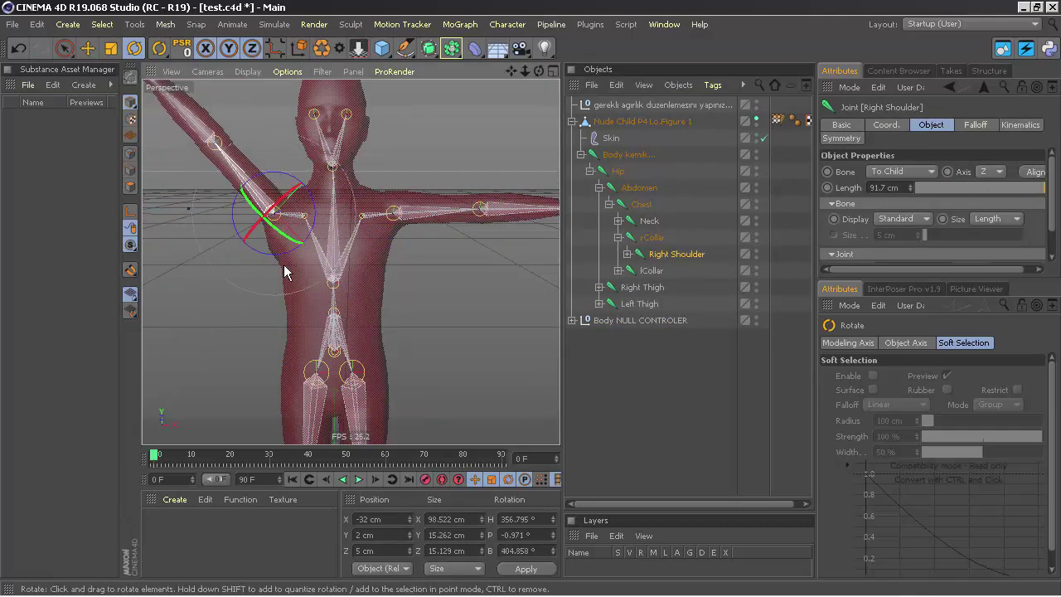
- Swing the Right Thigh joint outward to test the leg deformation
{"action": "scroll", "coordinate": [351, 254], "scroll_direction": "up", "scroll_amount": 3}
{"action": "left_click", "coordinate": [351, 202]}
{"action": "left_click_drag", "start_coordinate": [352, 202], "coordinate": [381, 312]}
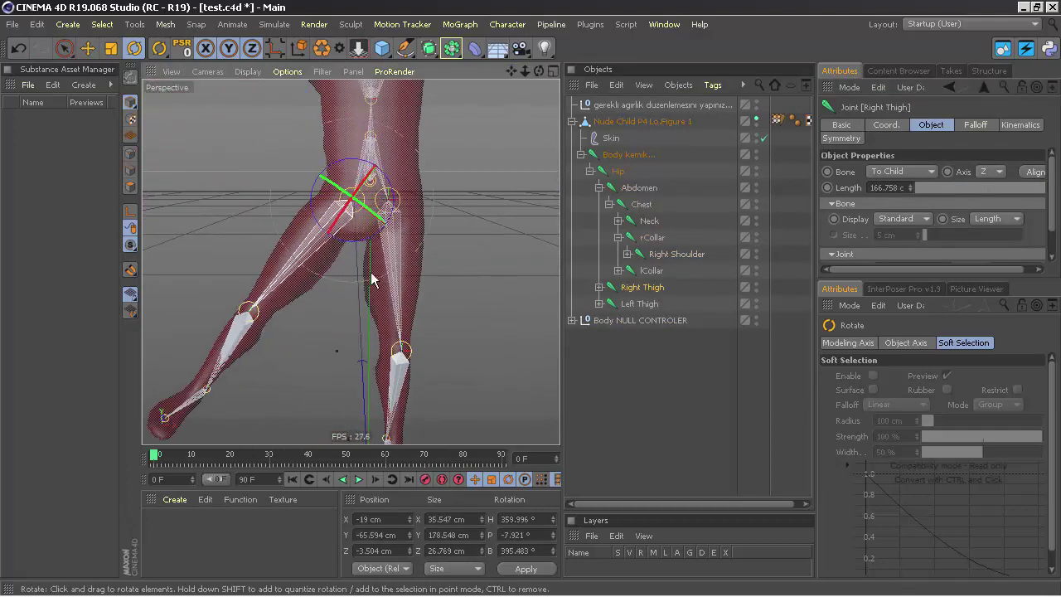
- Add a Null named 'gordu duzenlemesi yapilmasi bolgeler'
{"action": "left_click", "coordinate": [382, 47]}
{"action": "left_click", "coordinate": [456, 82]}
{"action": "double_click", "coordinate": [609, 104]}
{"action": "type", "text": "gordu"}
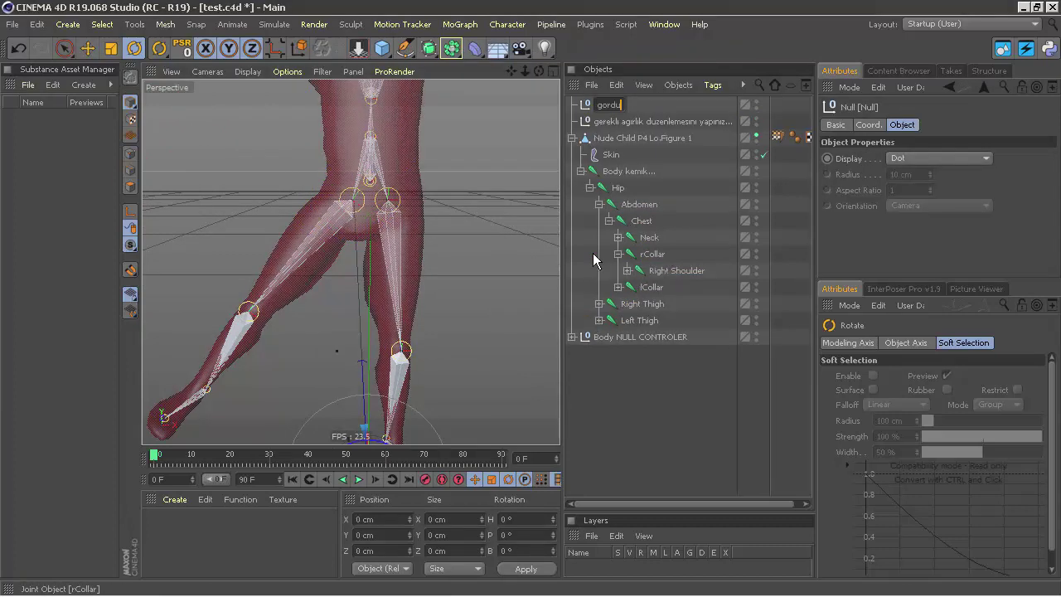
{"action": "type", "text": " duzenlem"}
{"action": "type", "text": "esi yapilmasi bolgeler"}
{"action": "key", "text": "Return"}
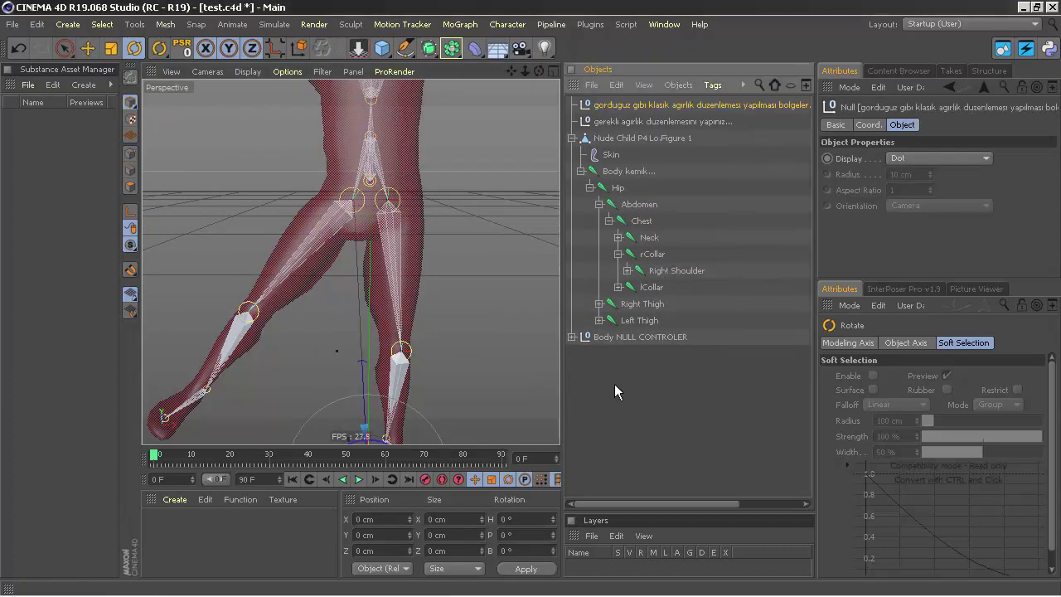
{"action": "middle_click_drag", "start_coordinate": [382, 290], "coordinate": [322, 179], "text": "alt"}
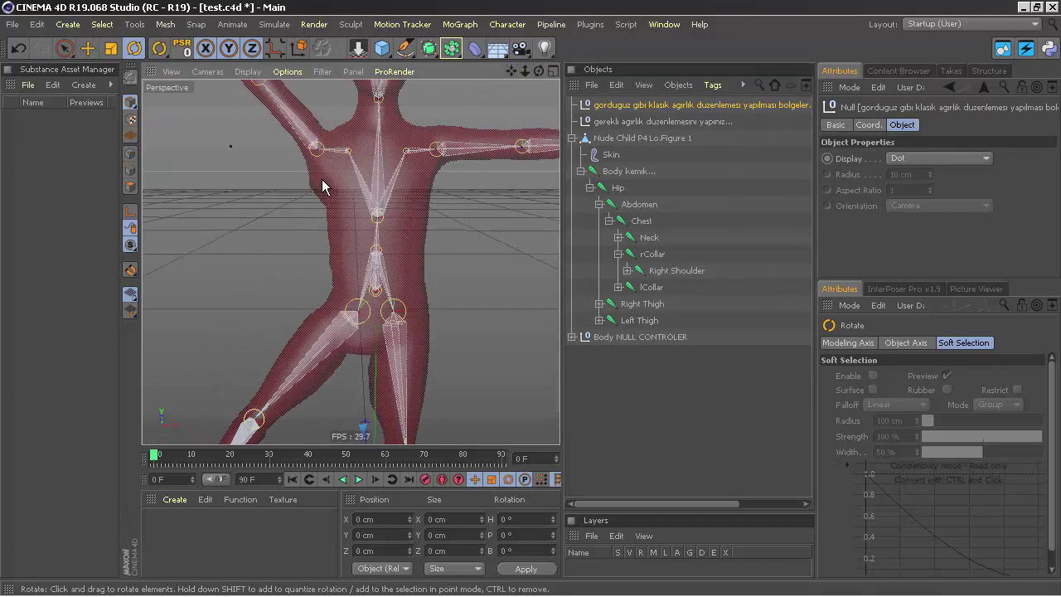
{"action": "left_click", "coordinate": [644, 389]}
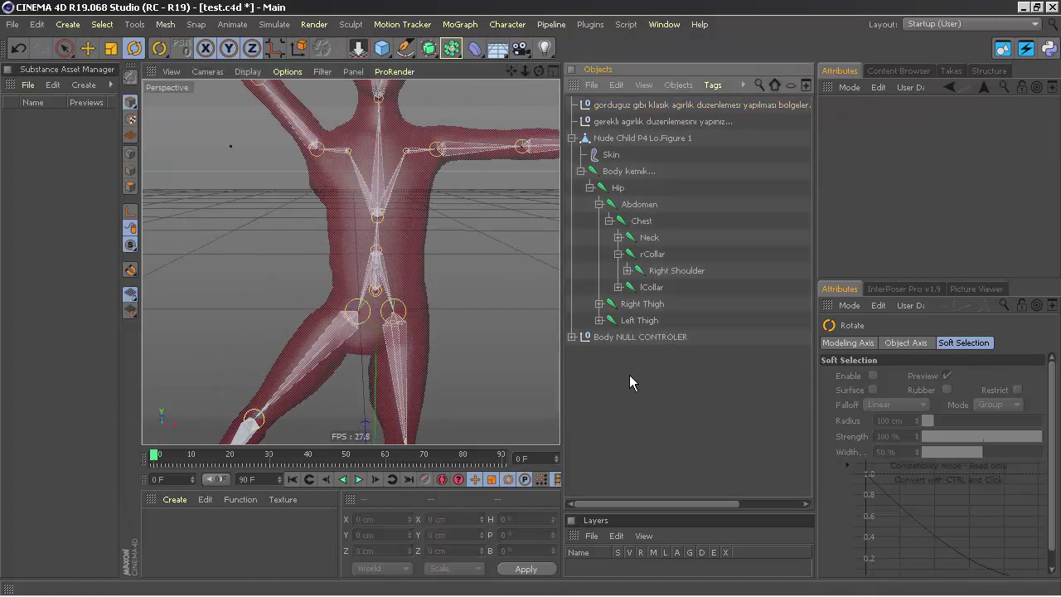
- Cancel Close All and undo the test poses and notes back to the T-pose
{"action": "left_click", "coordinate": [15, 30]}
{"action": "left_click", "coordinate": [38, 134]}
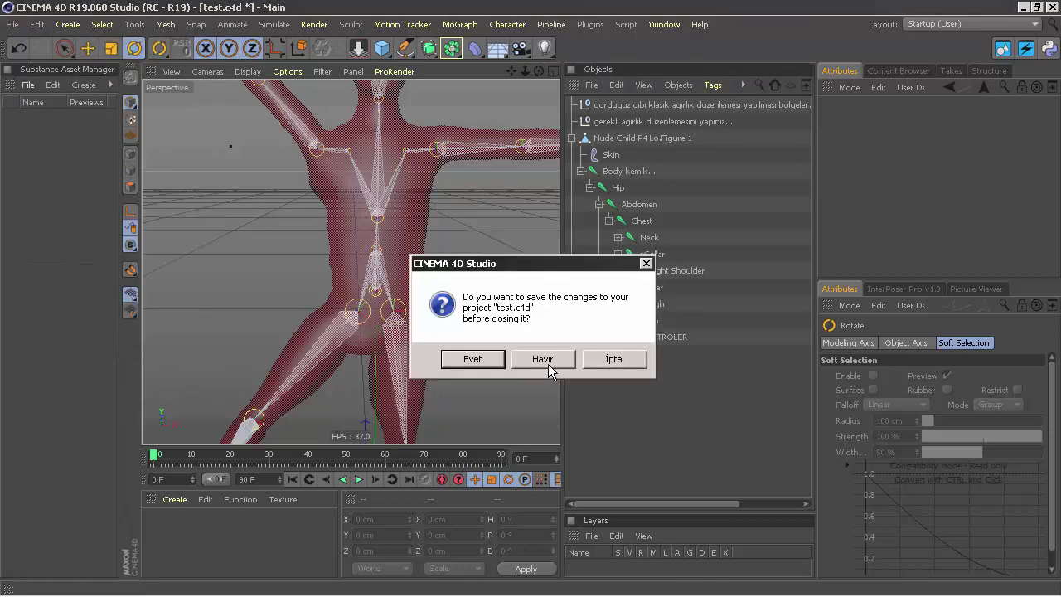
{"action": "left_click", "coordinate": [646, 263]}
{"action": "left_click", "coordinate": [17, 50]}
{"action": "left_click", "coordinate": [18, 50]}
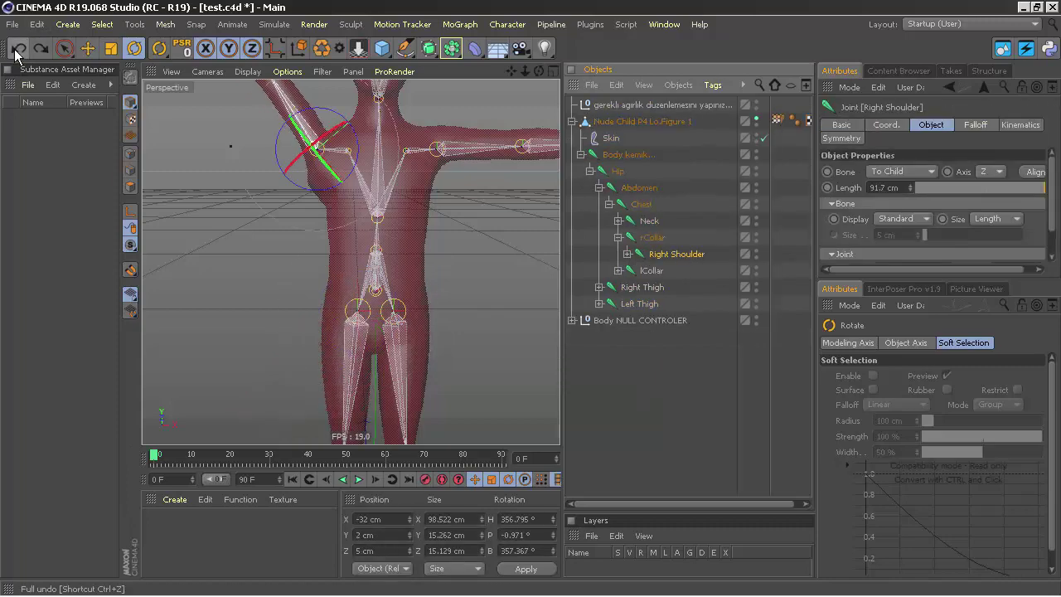
{"action": "left_click", "coordinate": [17, 50]}
{"action": "left_click", "coordinate": [17, 50]}
{"action": "left_click", "coordinate": [17, 50]}
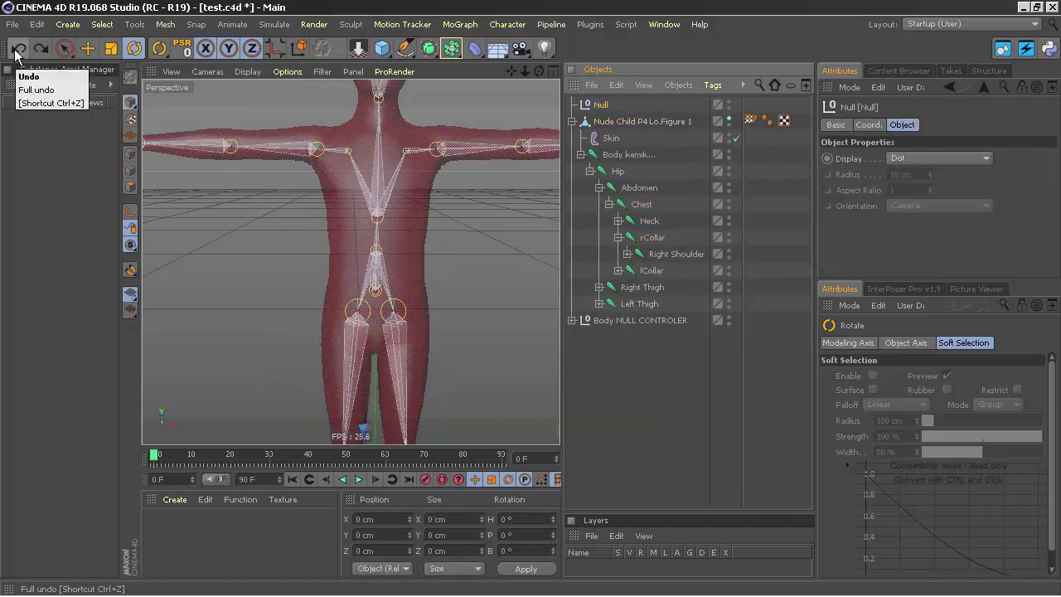
{"action": "left_click", "coordinate": [358, 261]}
{"action": "left_click", "coordinate": [572, 121]}
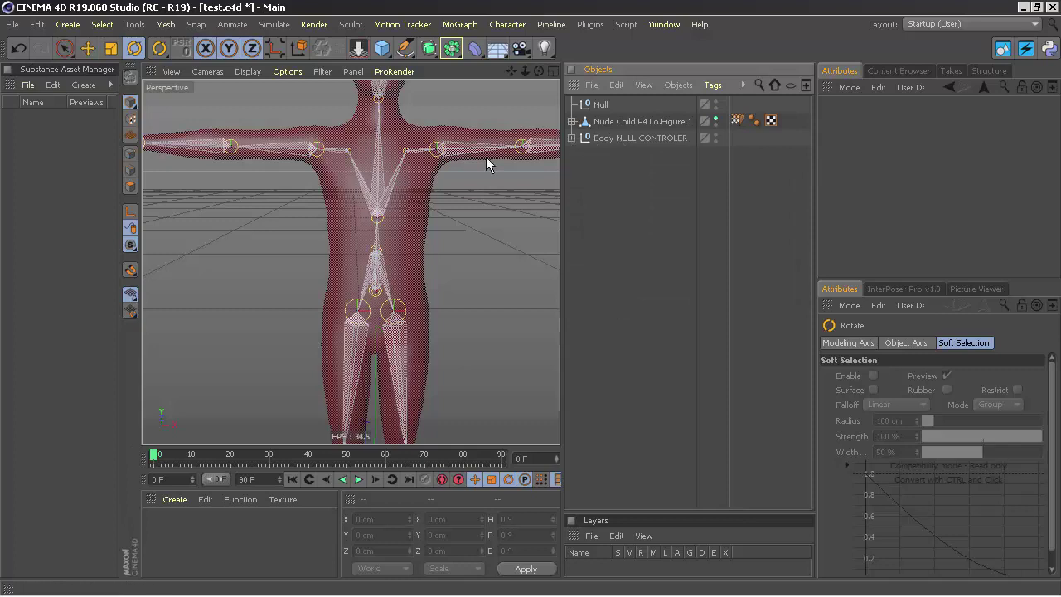
- Save the project as test.c4d, accepting the newer file version
{"action": "left_click", "coordinate": [12, 24]}
{"action": "left_click", "coordinate": [50, 155]}
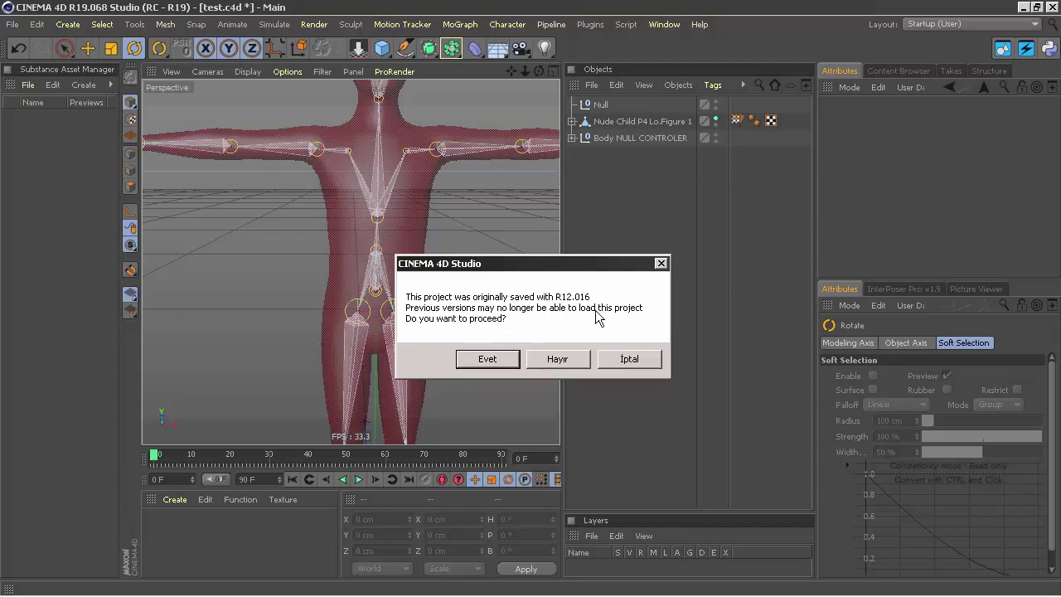
{"action": "left_click", "coordinate": [491, 358]}
- Close Cinema 4D and launch Cinema 4D R20 from the Start menu
{"action": "left_click", "coordinate": [1052, 8]}
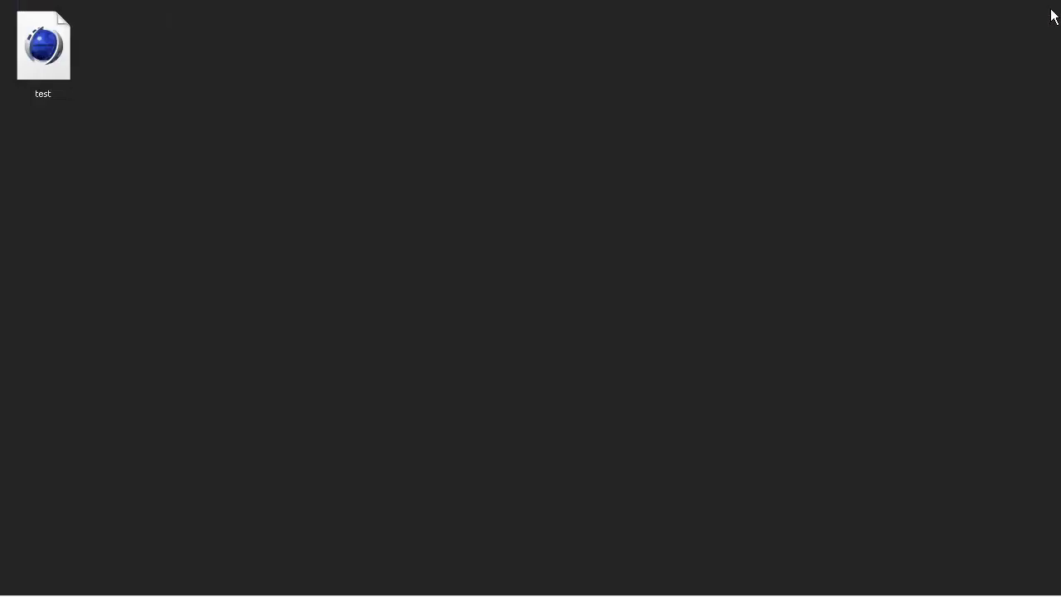
{"action": "left_click", "coordinate": [41, 587]}
{"action": "left_click", "coordinate": [89, 222]}
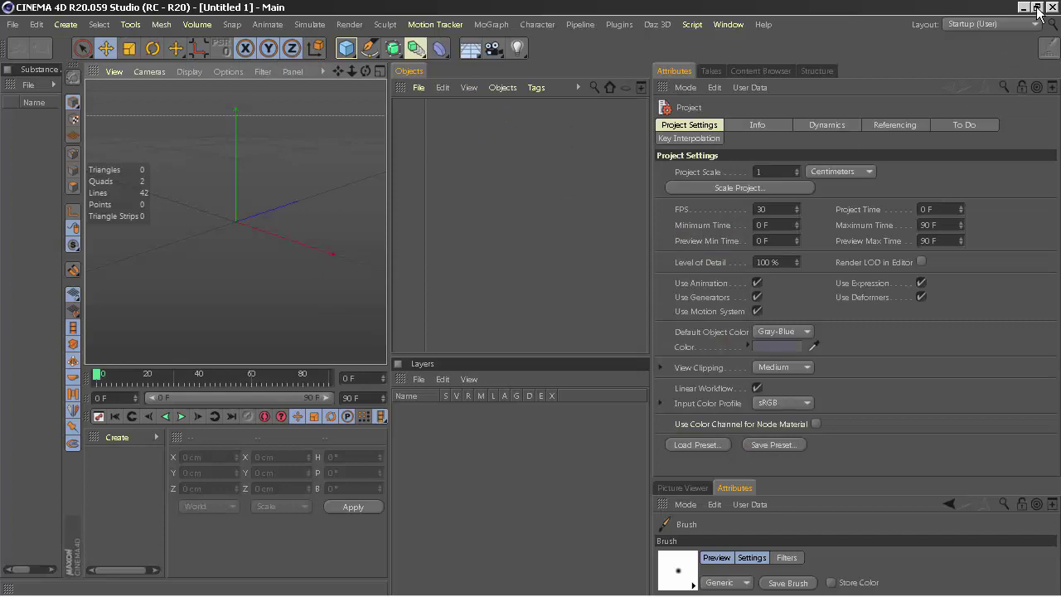
- Bring test.c4d into R20, zoom out to the whole figure, and maximize the window
{"action": "left_click", "coordinate": [1037, 7]}
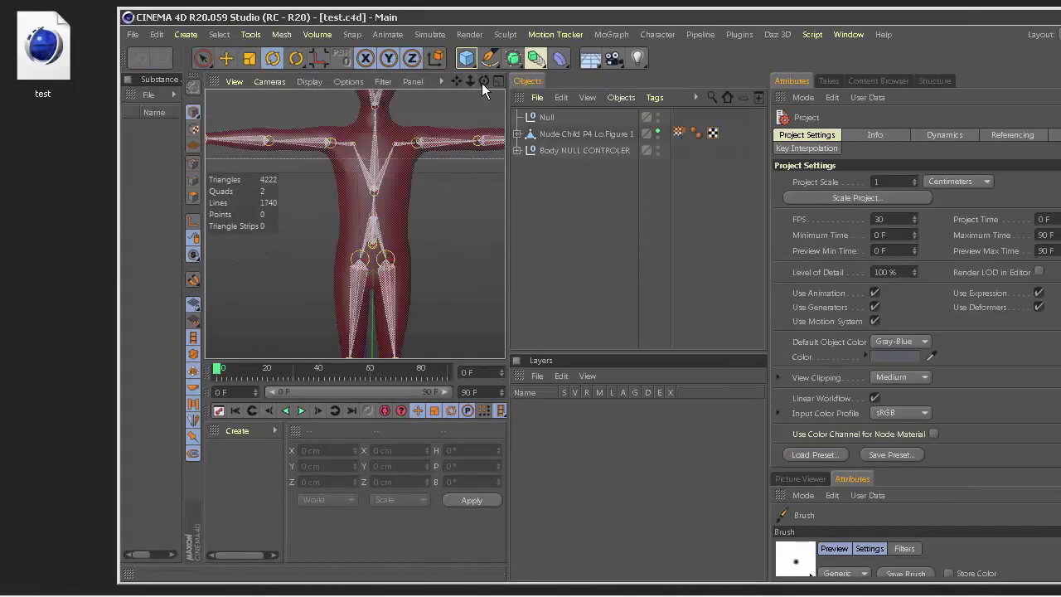
{"action": "left_click_drag", "start_coordinate": [471, 83], "coordinate": [441, 75]}
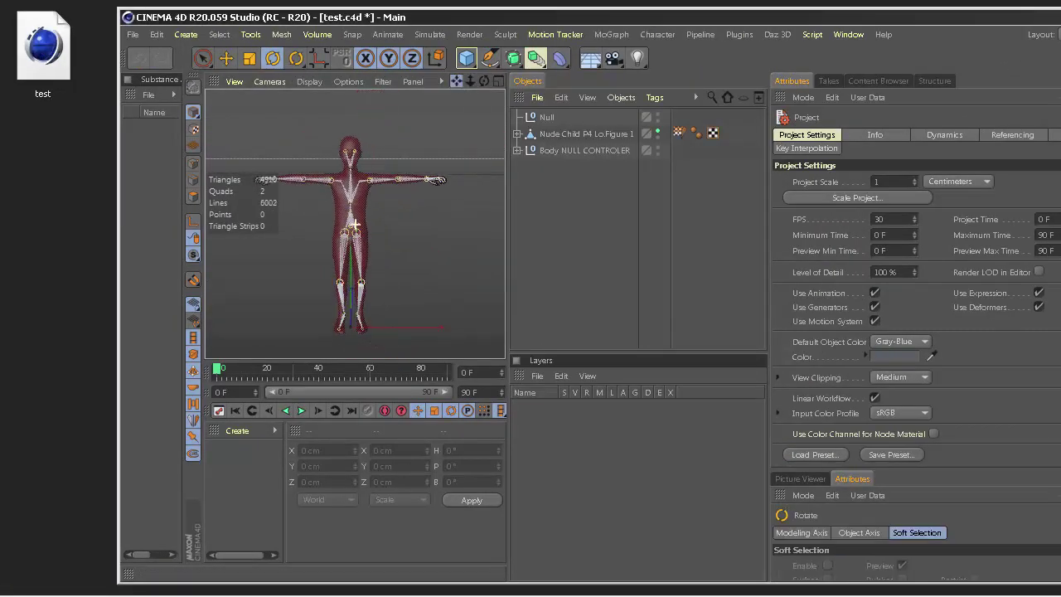
{"action": "double_click", "coordinate": [753, 16]}
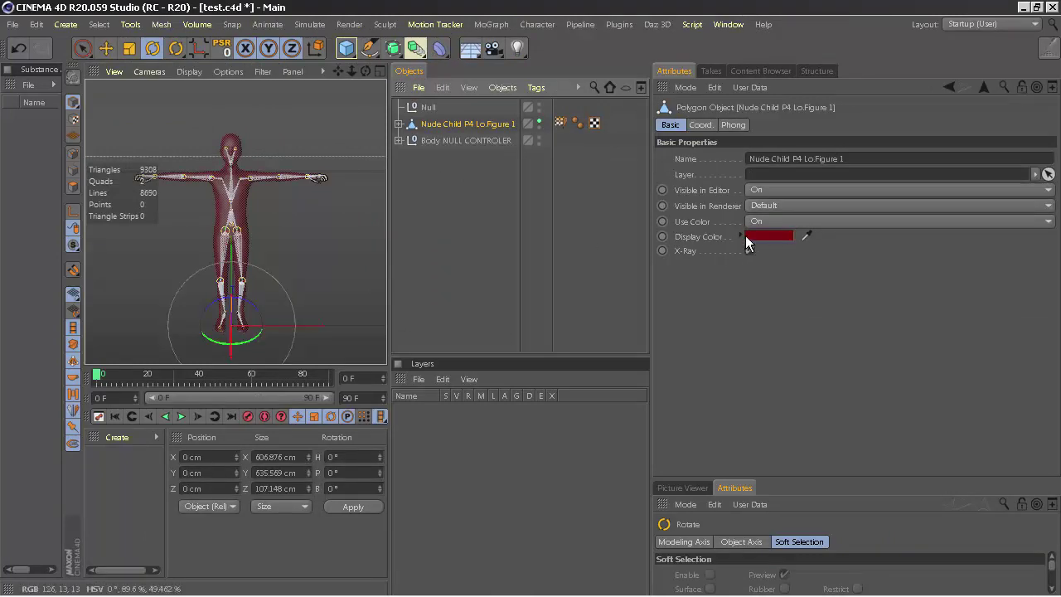
- Set the figure's Use Color to Off and toggle its X-Ray display
{"action": "left_click", "coordinate": [755, 222]}
{"action": "left_click", "coordinate": [771, 237]}
{"action": "left_click", "coordinate": [750, 251]}
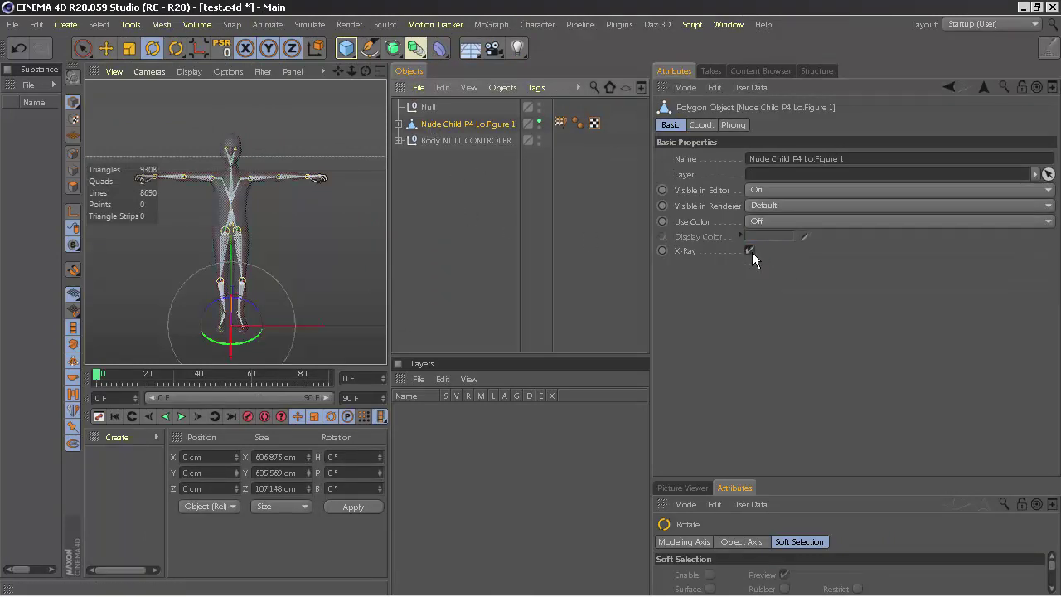
{"action": "left_click", "coordinate": [448, 196]}
{"action": "left_click", "coordinate": [399, 124]}
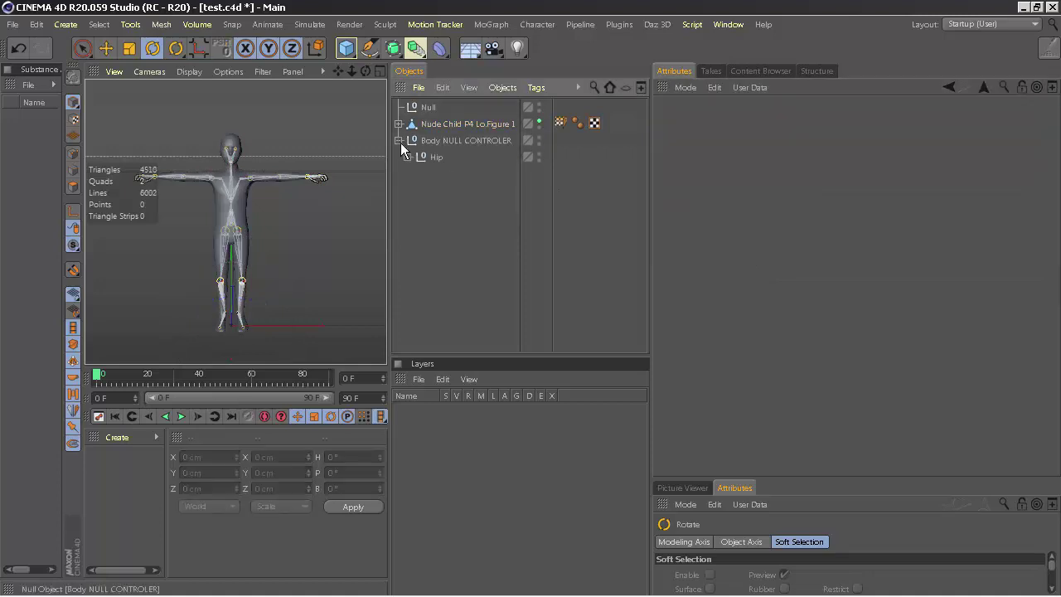
{"action": "left_click", "coordinate": [444, 158]}
{"action": "left_click", "coordinate": [407, 157]}
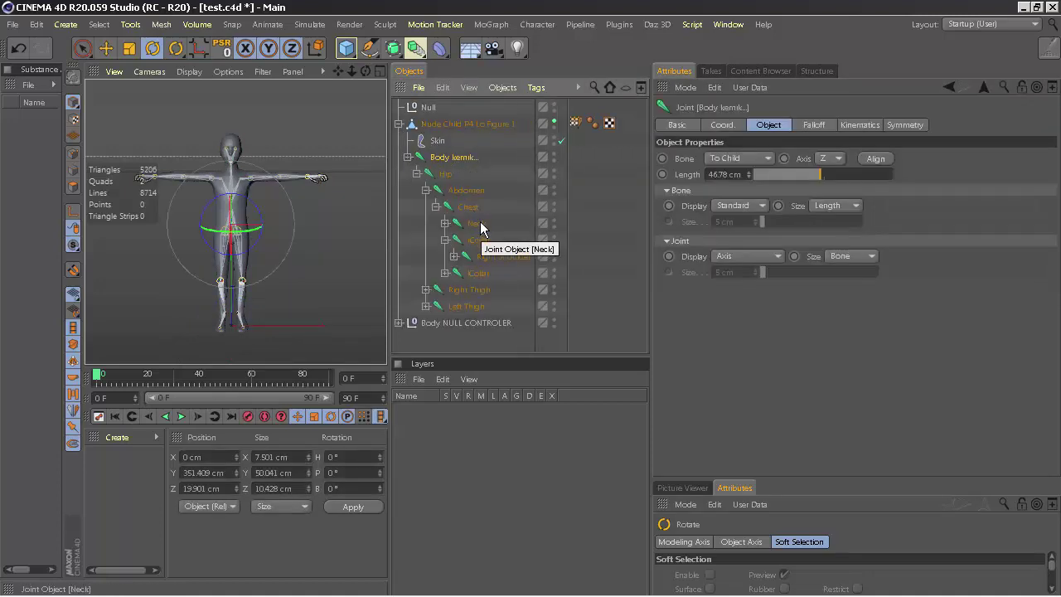
{"action": "left_click", "coordinate": [477, 223]}
{"action": "mouse_move", "coordinate": [236, 170]}
{"action": "left_mouse_down"}
{"action": "mouse_move", "coordinate": [252, 170]}
{"action": "mouse_move", "coordinate": [236, 157]}
{"action": "left_mouse_up"}
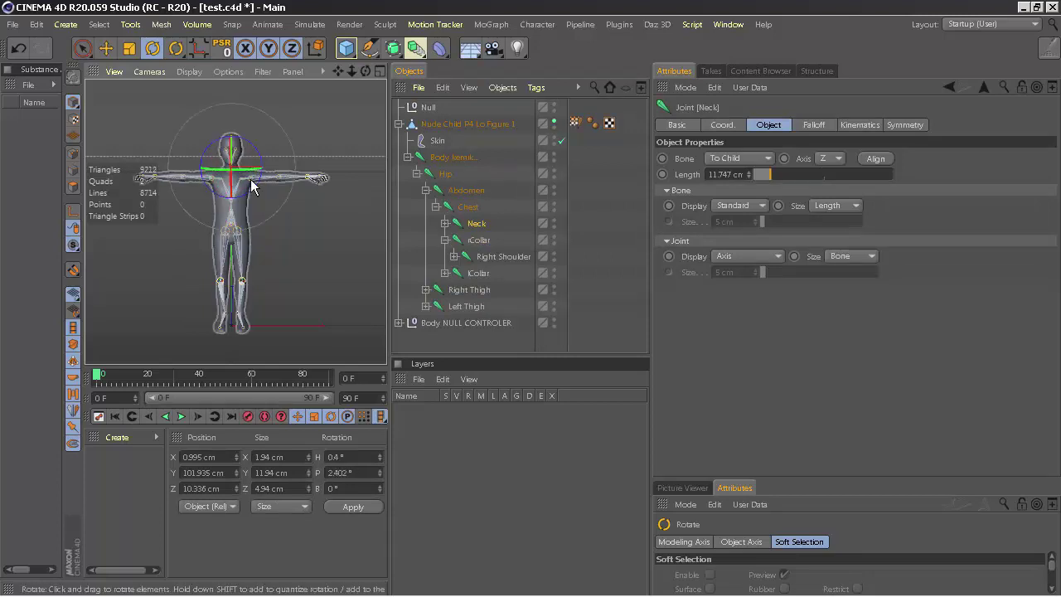
{"action": "left_click", "coordinate": [246, 179]}
{"action": "left_click", "coordinate": [258, 176]}
{"action": "left_click_drag", "start_coordinate": [266, 176], "coordinate": [276, 173]}
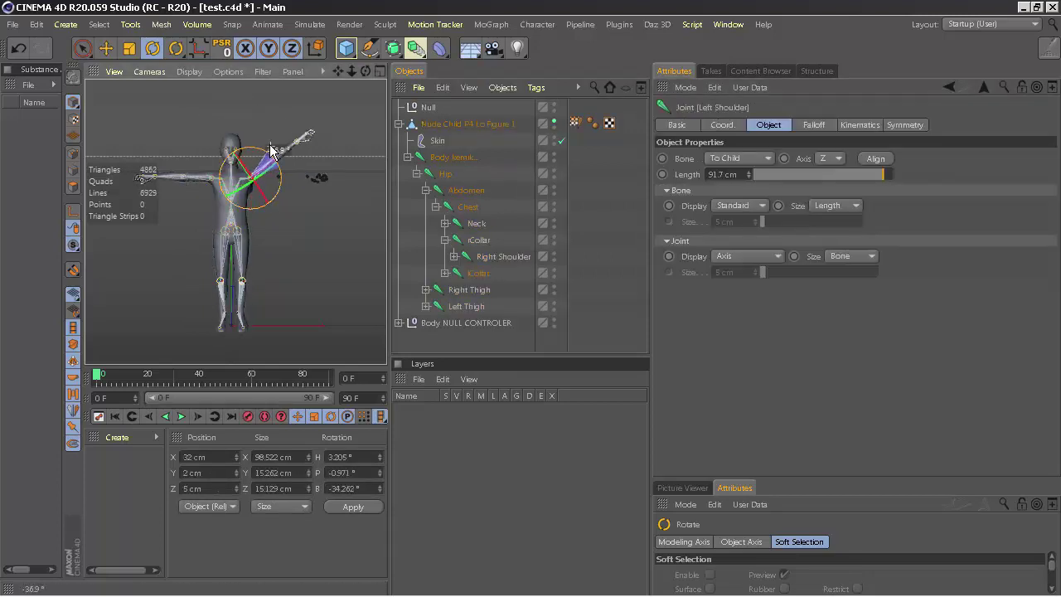
{"action": "left_click", "coordinate": [18, 47]}
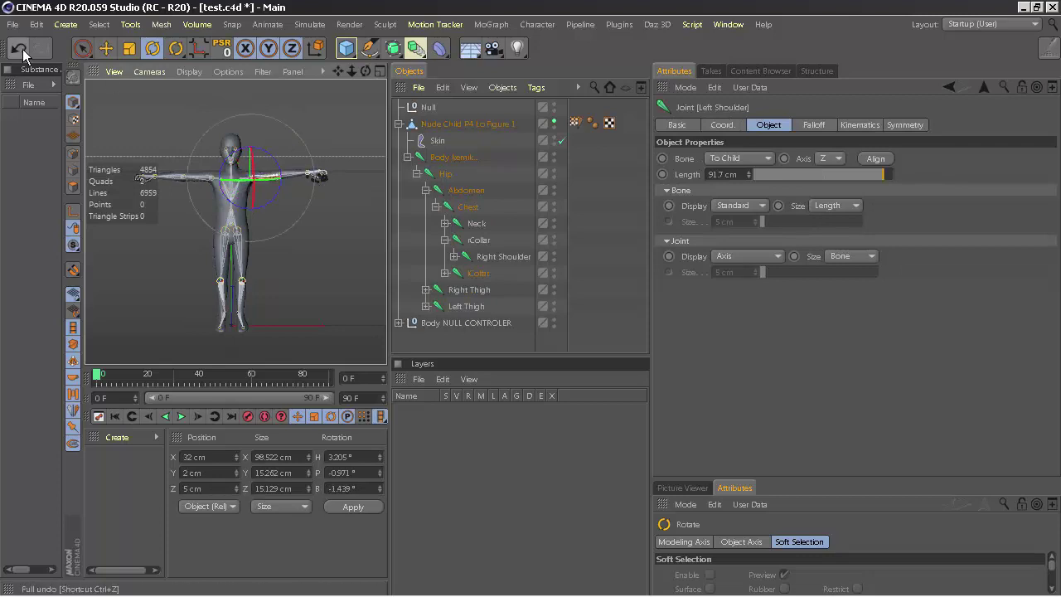
{"action": "left_click", "coordinate": [18, 48]}
- Collapse the skeleton and figure hierarchies in the Object Manager and clear the selection
{"action": "left_click", "coordinate": [407, 157]}
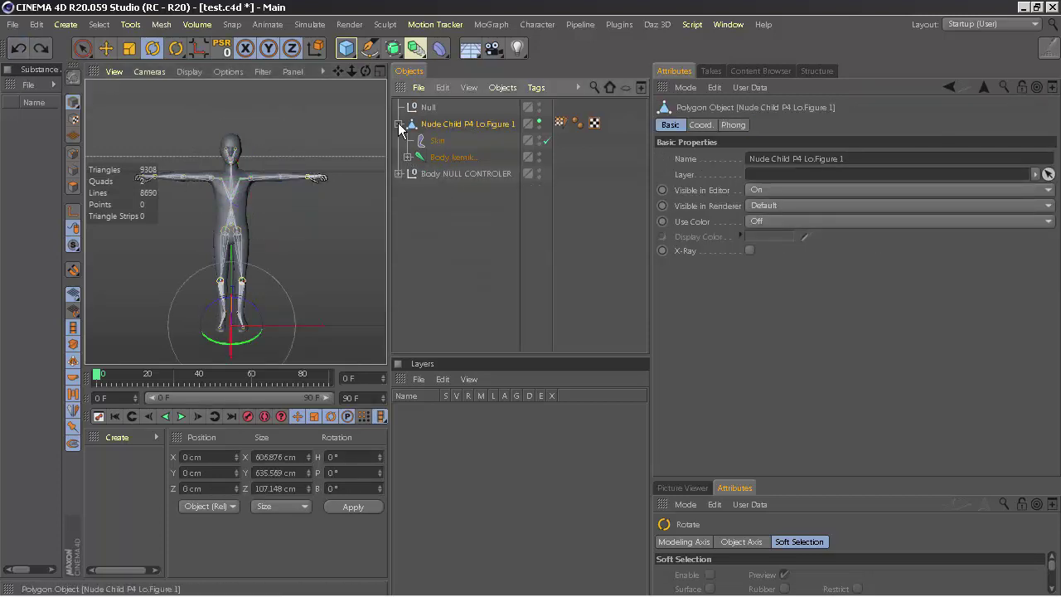
{"action": "left_click", "coordinate": [399, 124]}
{"action": "left_click", "coordinate": [433, 166]}
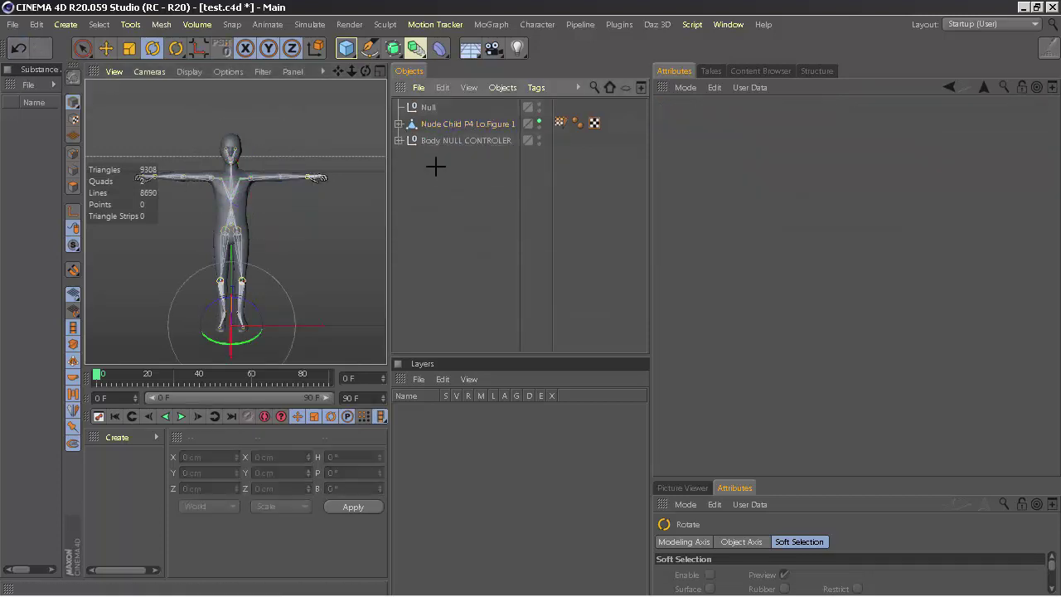
- Rename the top Null to 'sevgilerimle' followed by the author's name, then deselect everything
{"action": "double_click", "coordinate": [428, 108]}
{"action": "type", "text": "s"}
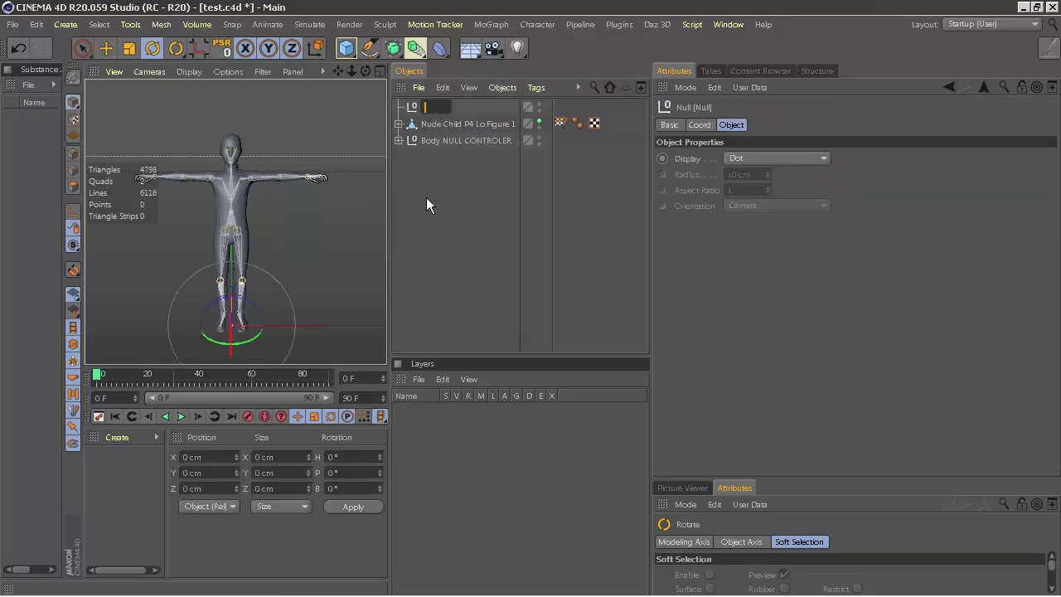
{"action": "type", "text": "e"}
{"action": "key", "text": "BackSpace"}
{"action": "key", "text": "BackSpace"}
{"action": "type", "text": "mu"}
{"action": "type", "text": "rat yucel"}
{"action": "key", "text": "Home"}
{"action": "type", "text": "sevgilerimle"}
{"action": "key", "text": "Return"}
{"action": "left_click", "coordinate": [464, 227]}
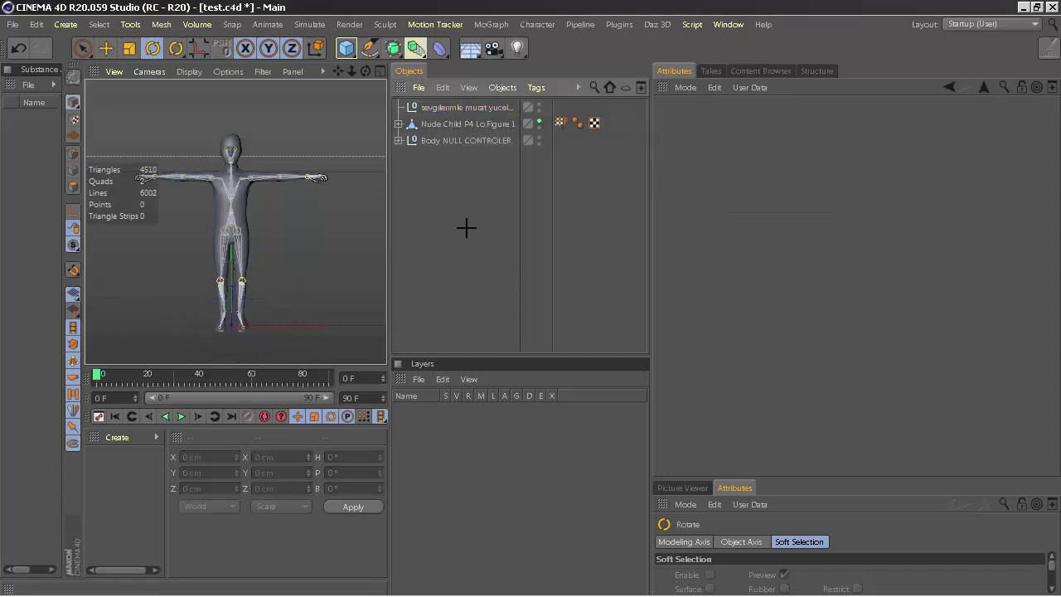